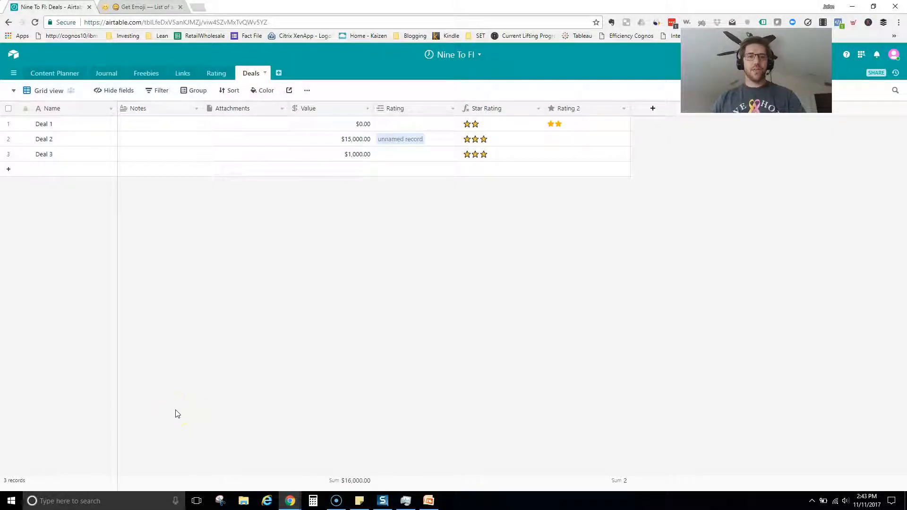
# Rate Deal 2 three stars in the Rating 2 column, bringing the column sum to 5.
pyautogui.click(556, 141)
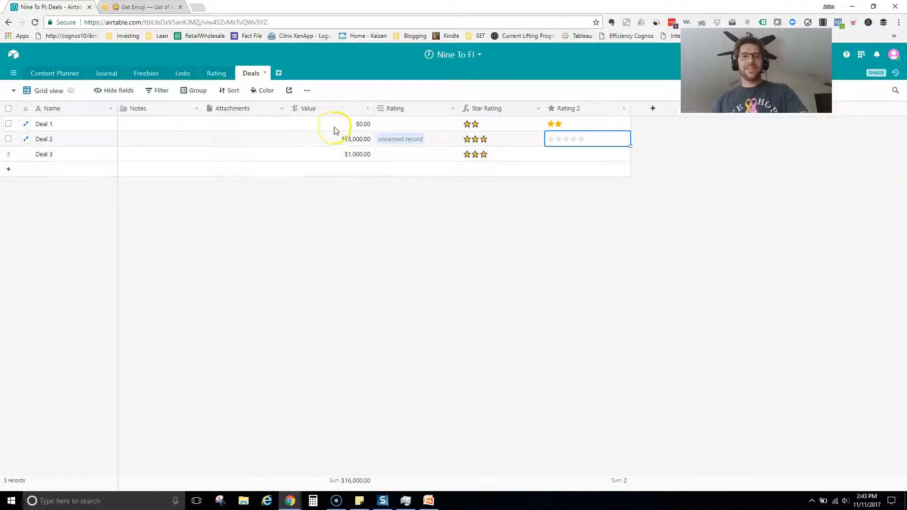
pyautogui.click(552, 139)
pyautogui.click(581, 139)
pyautogui.click(566, 159)
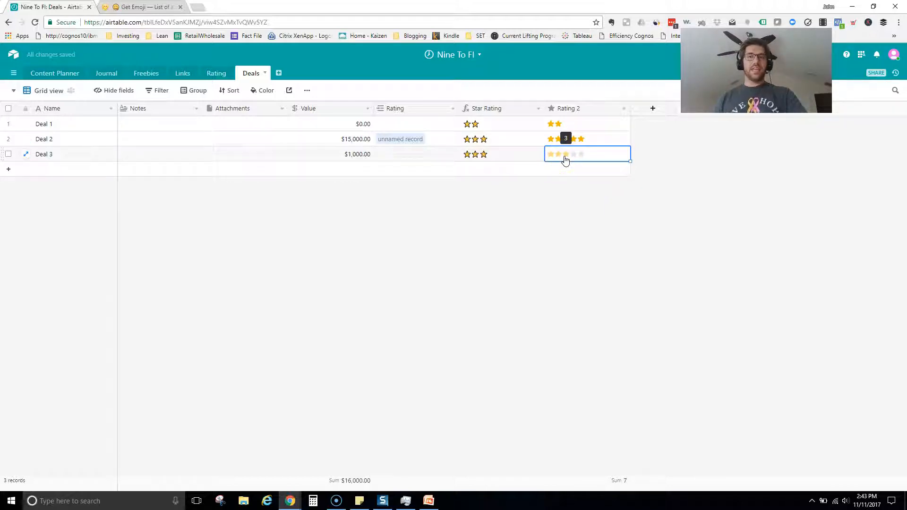
pyautogui.click(574, 139)
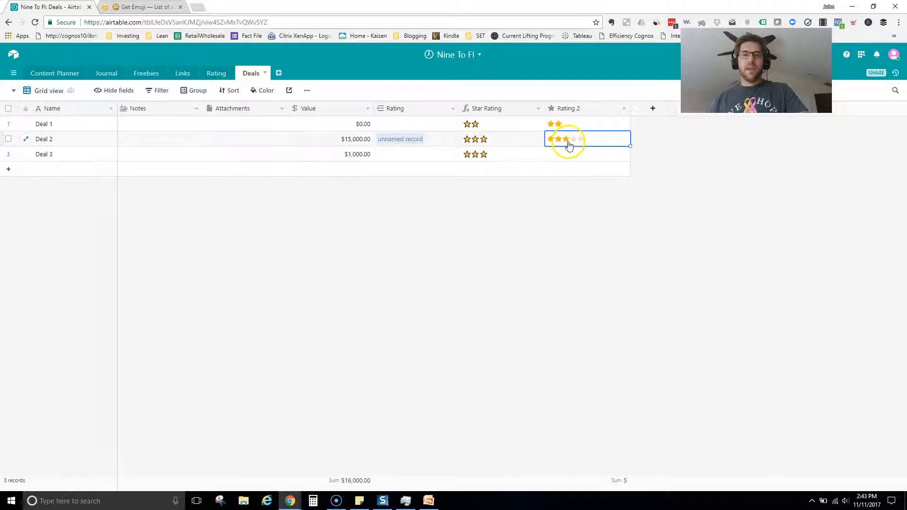
pyautogui.click(565, 156)
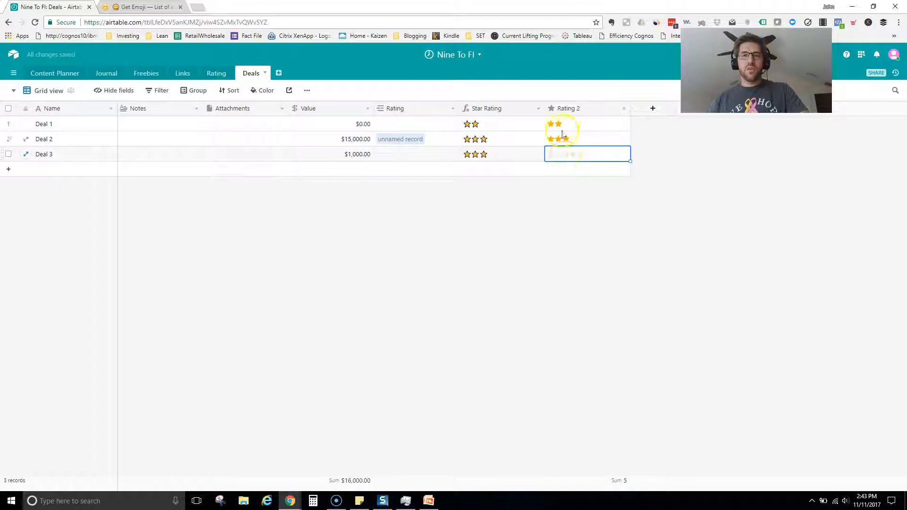
# Open the Rating 2 field settings and keep the orange star icon style.
pyautogui.click(624, 108)
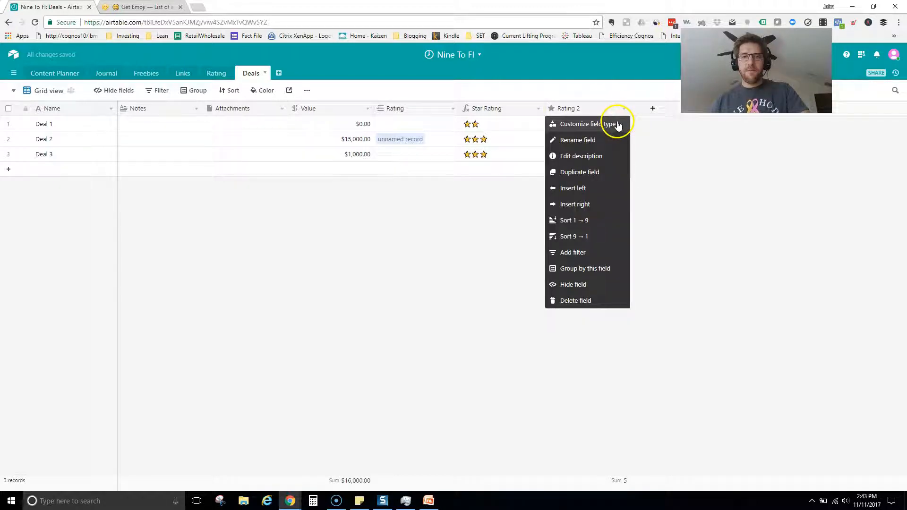
pyautogui.click(617, 124)
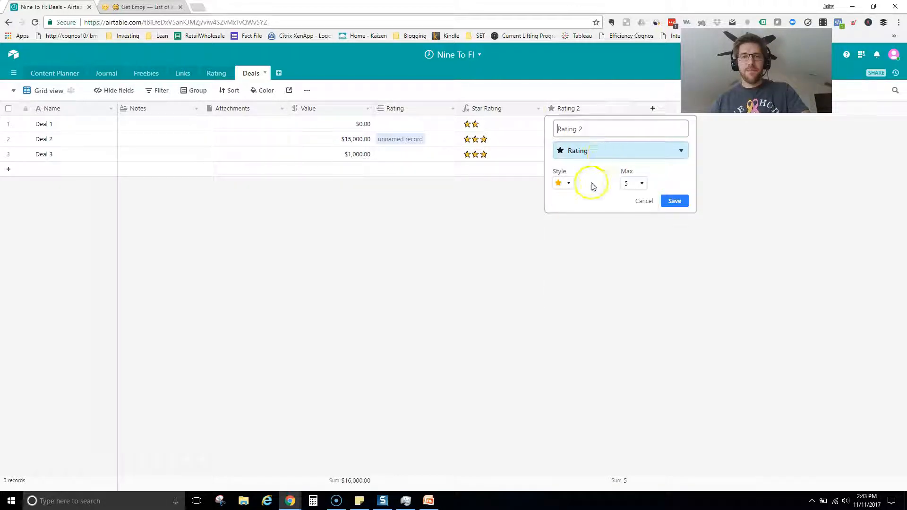
pyautogui.click(565, 184)
pyautogui.click(575, 275)
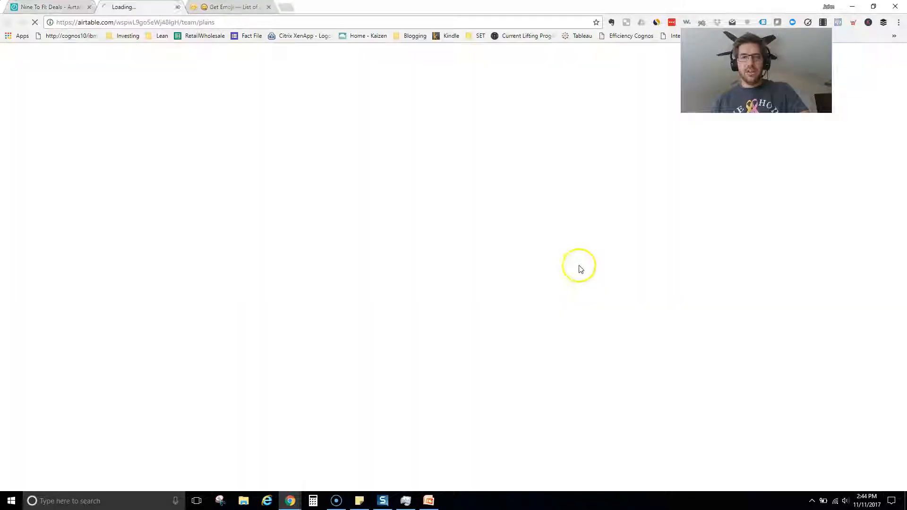
pyautogui.click(41, 7)
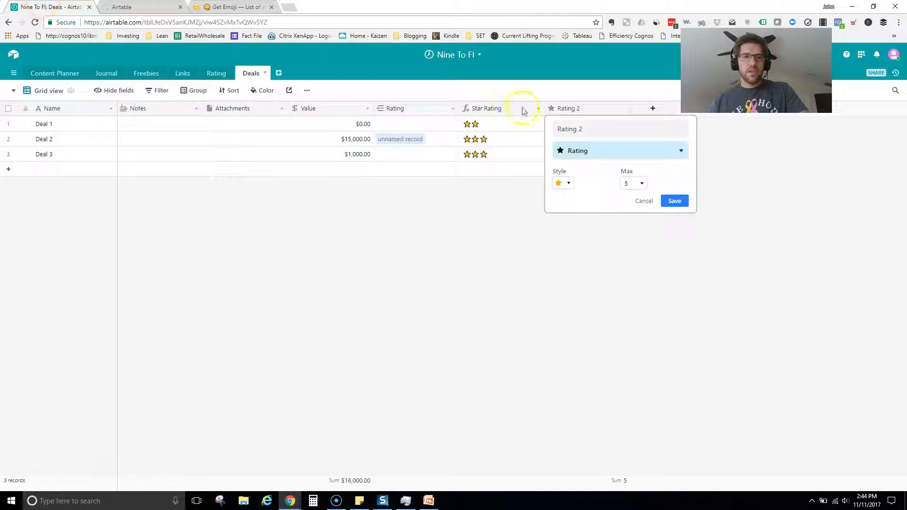
pyautogui.click(569, 184)
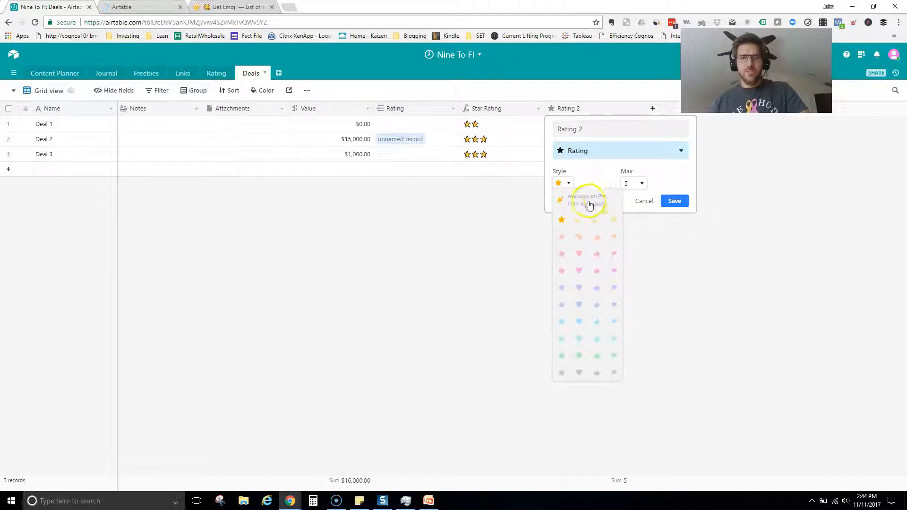
pyautogui.click(563, 220)
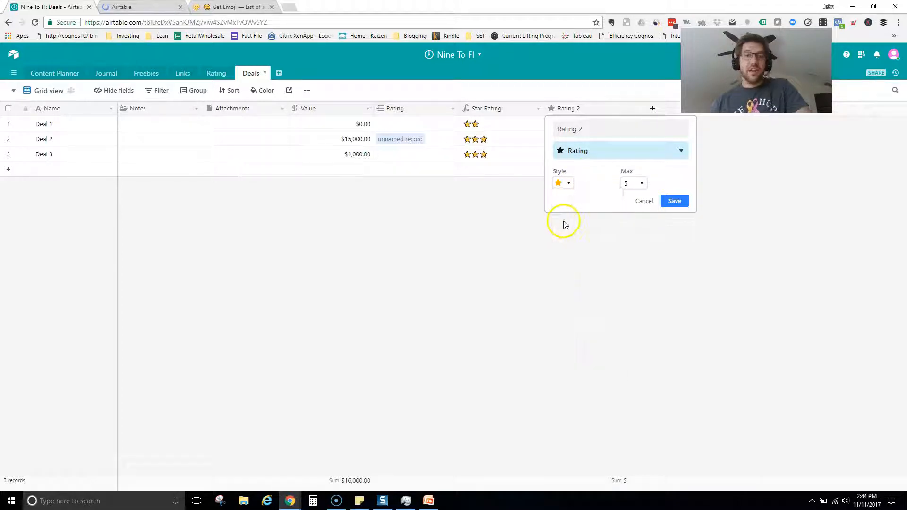
# Set the Rating 2 maximum to 10 stars and save the field.
pyautogui.click(637, 184)
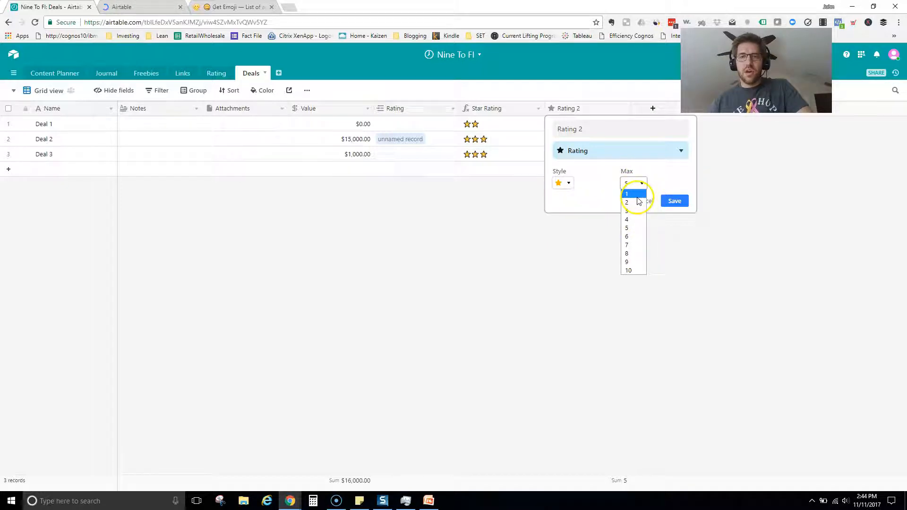
pyautogui.click(632, 210)
pyautogui.click(636, 188)
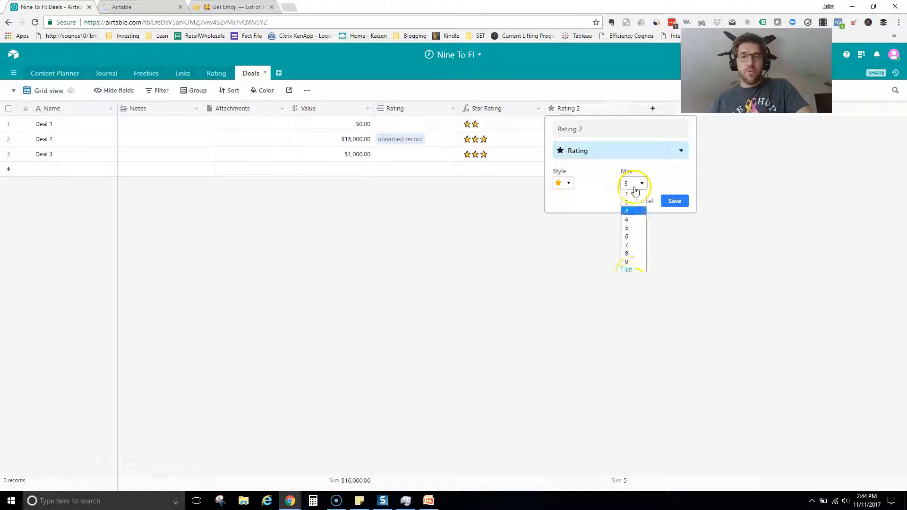
pyautogui.click(628, 270)
pyautogui.click(675, 202)
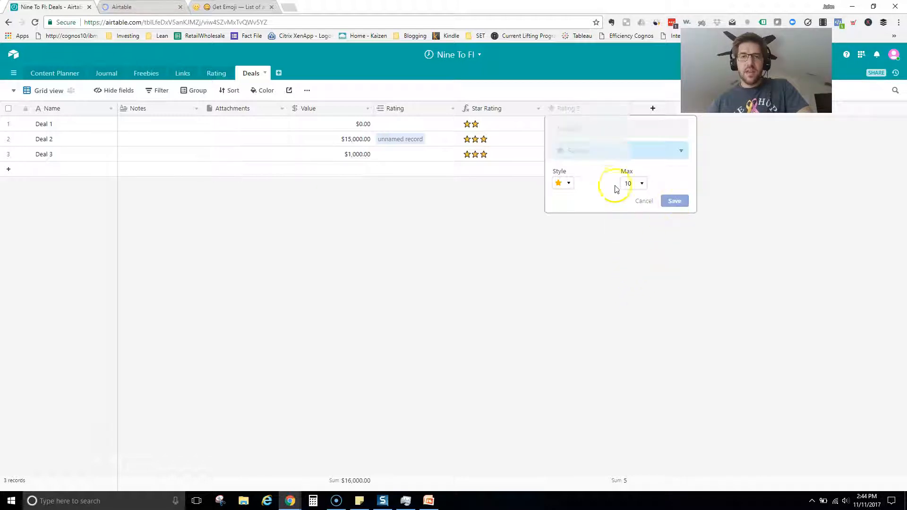
# Rate Deal 3 seven out of ten stars in Rating 2, making the column sum 12.
pyautogui.click(557, 161)
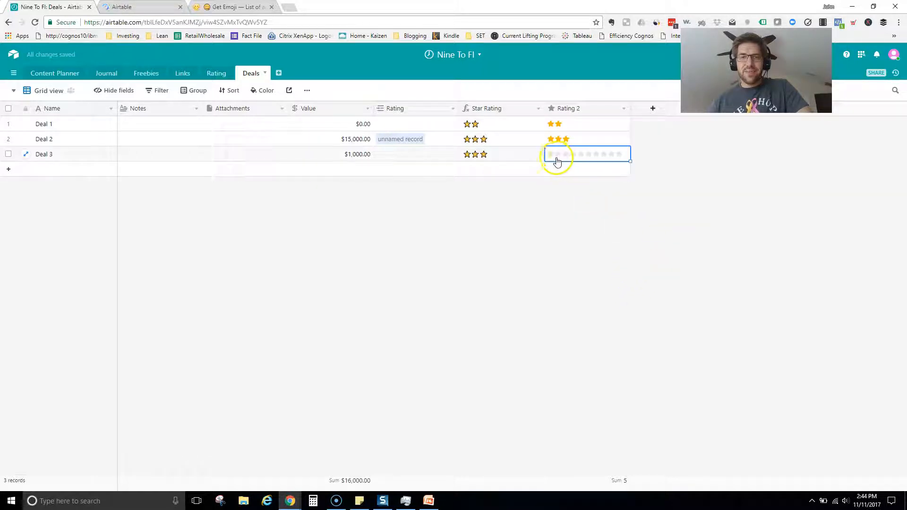
pyautogui.click(604, 153)
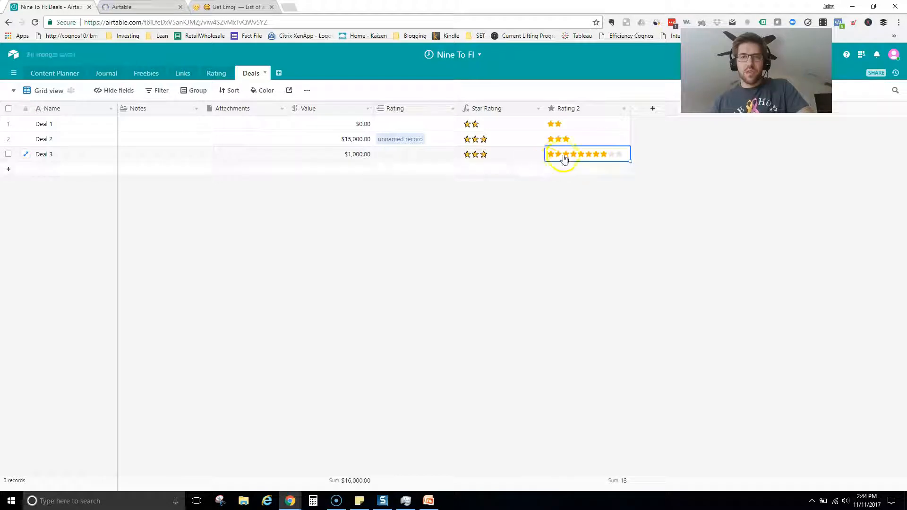
pyautogui.click(610, 154)
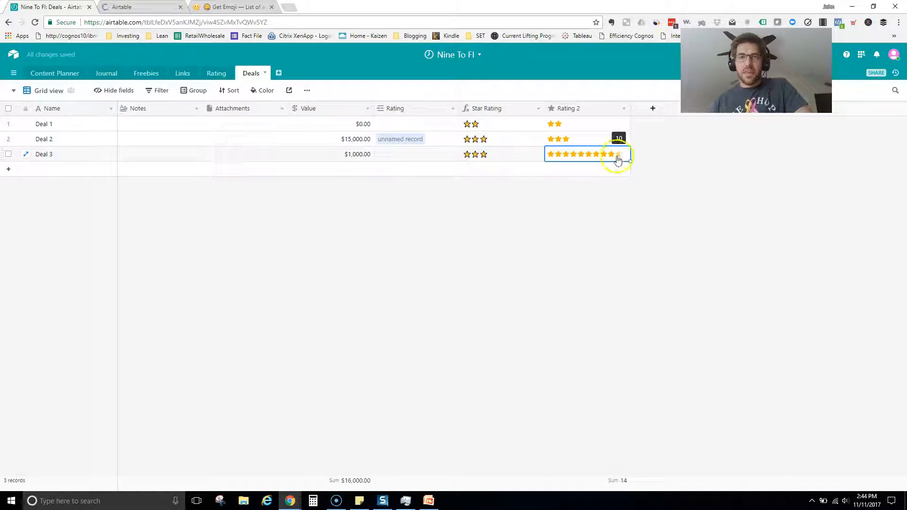
pyautogui.click(582, 156)
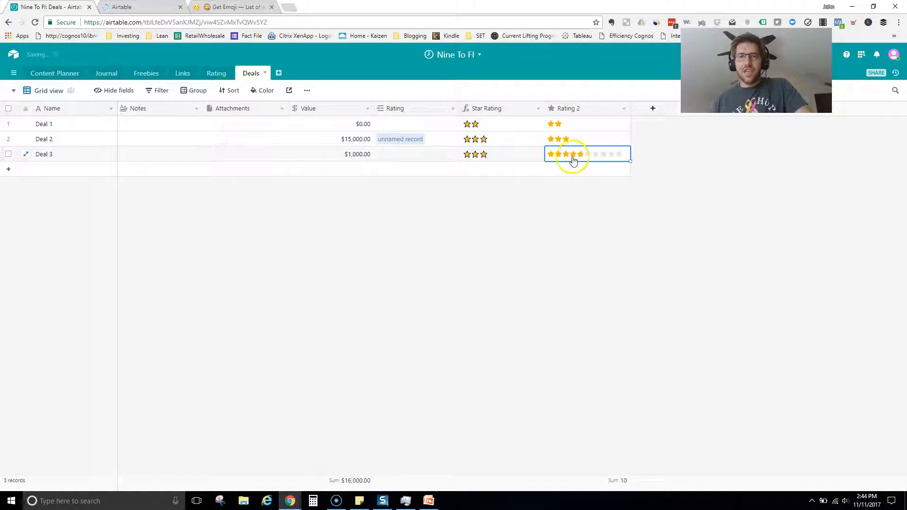
pyautogui.click(573, 156)
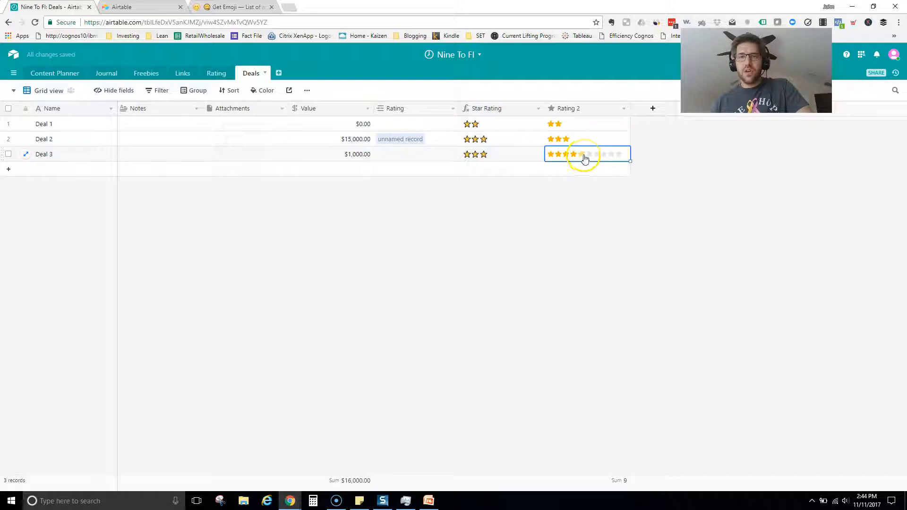
pyautogui.click(604, 155)
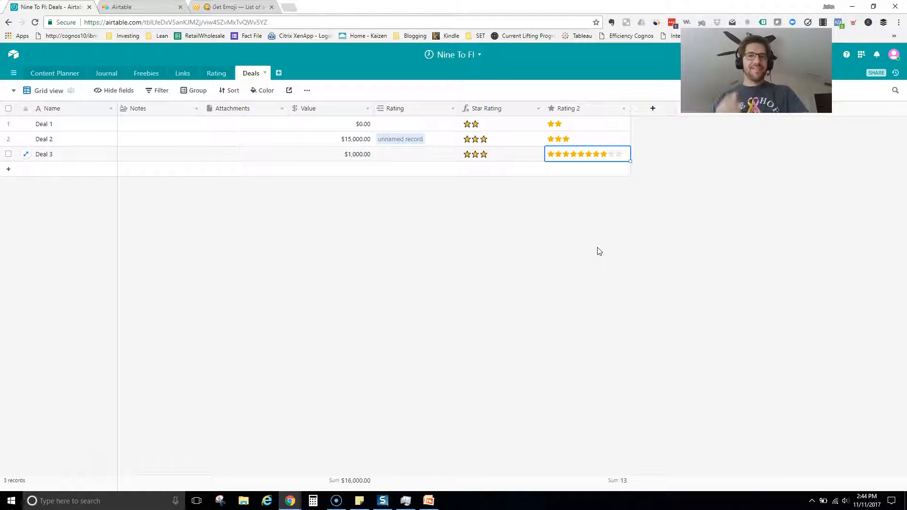
pyautogui.click(617, 155)
pyautogui.click(596, 157)
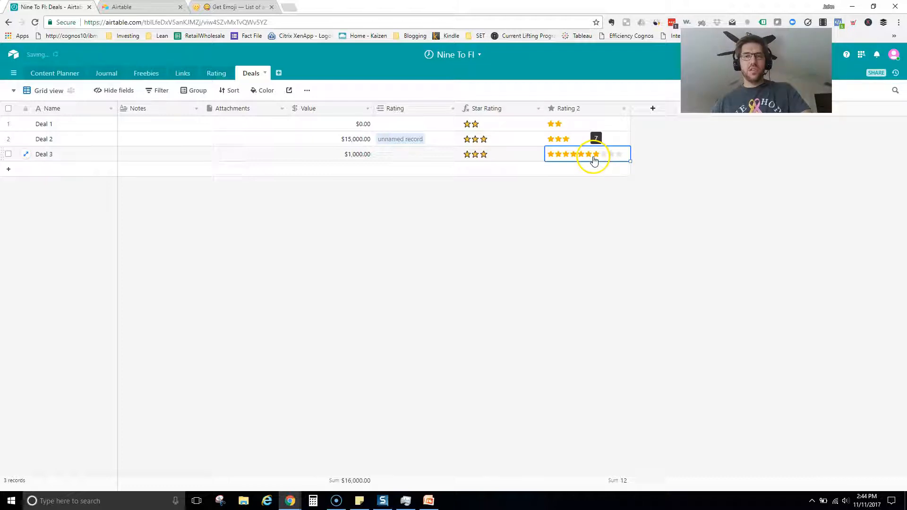
pyautogui.click(531, 269)
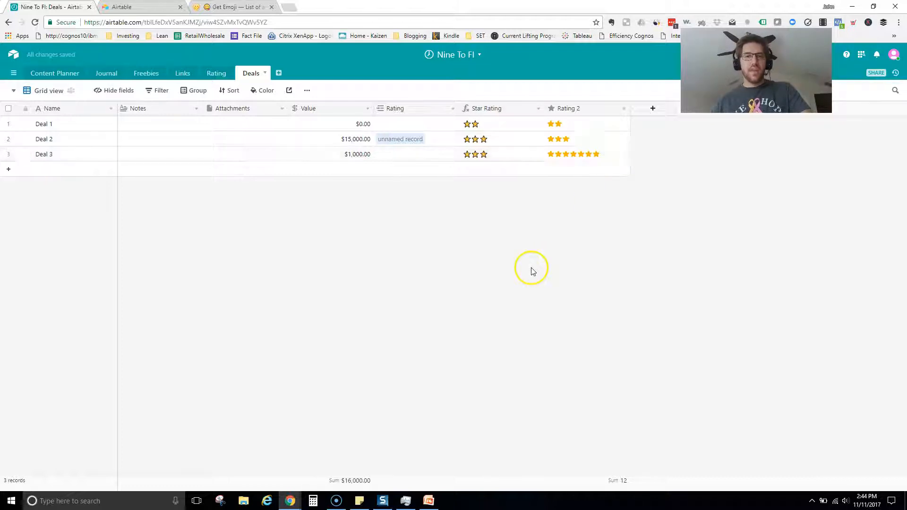
pyautogui.click(538, 110)
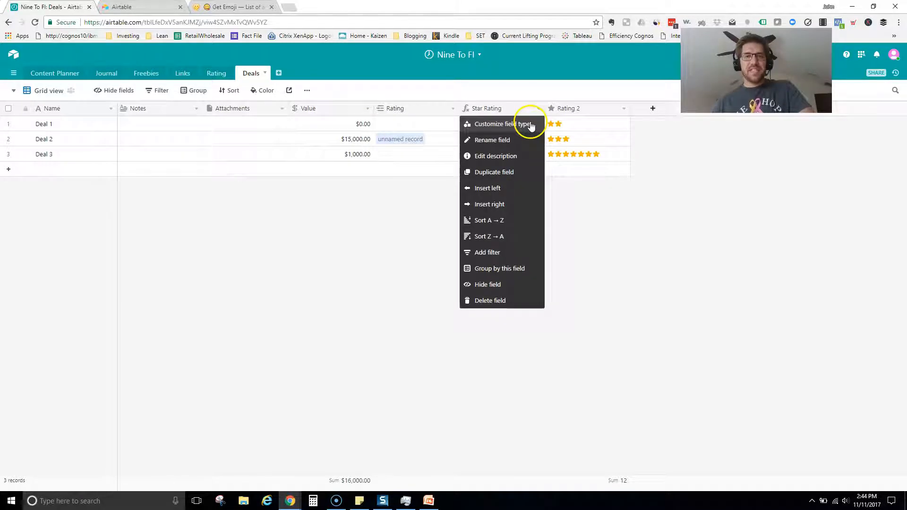
pyautogui.click(530, 126)
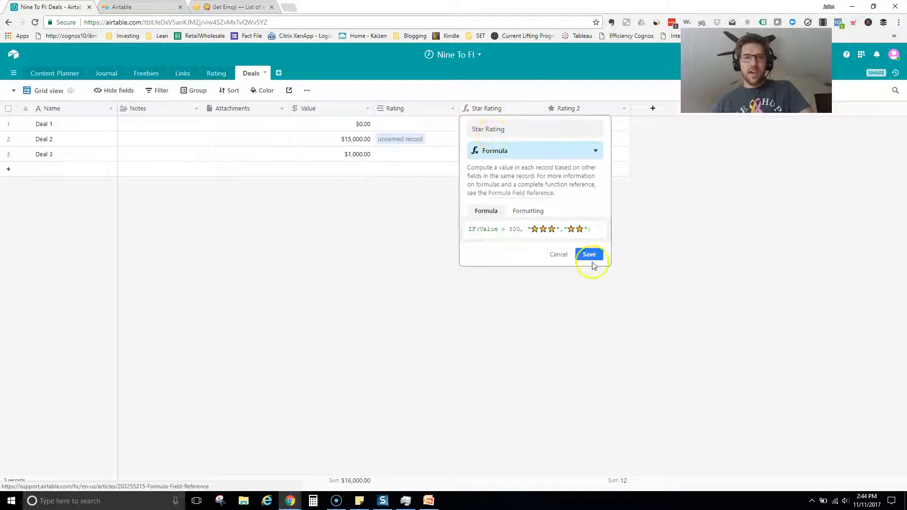
pyautogui.click(600, 231)
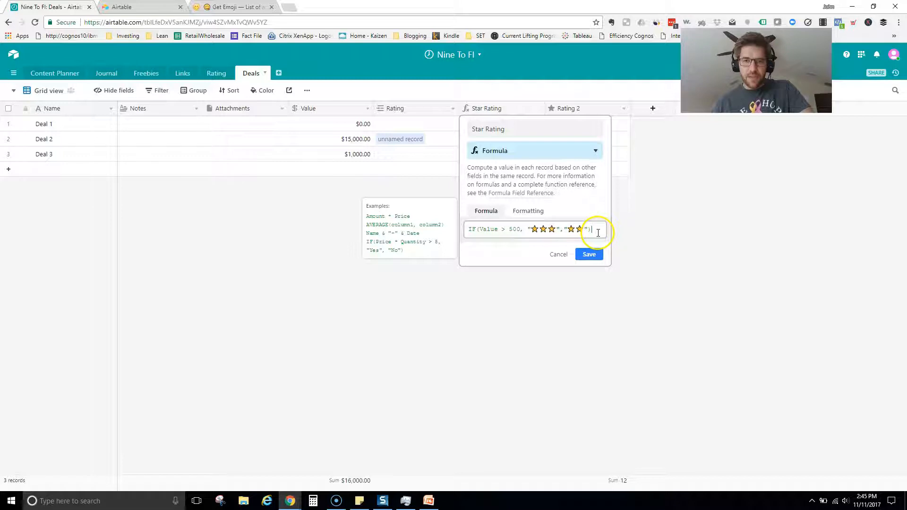
pyautogui.moveTo(594, 228)
pyautogui.mouseDown()
pyautogui.moveTo(425, 239)
pyautogui.moveTo(596, 243)
pyautogui.moveTo(601, 229)
pyautogui.mouseUp()
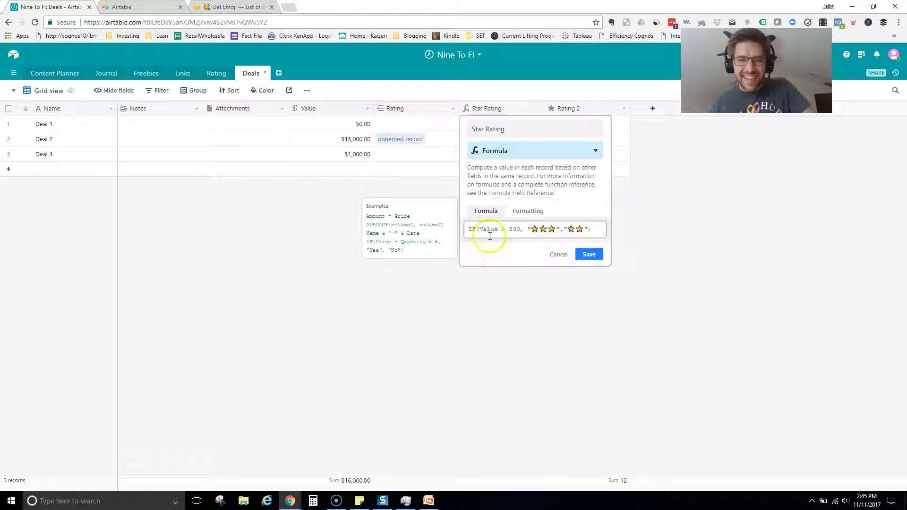
pyautogui.click(559, 255)
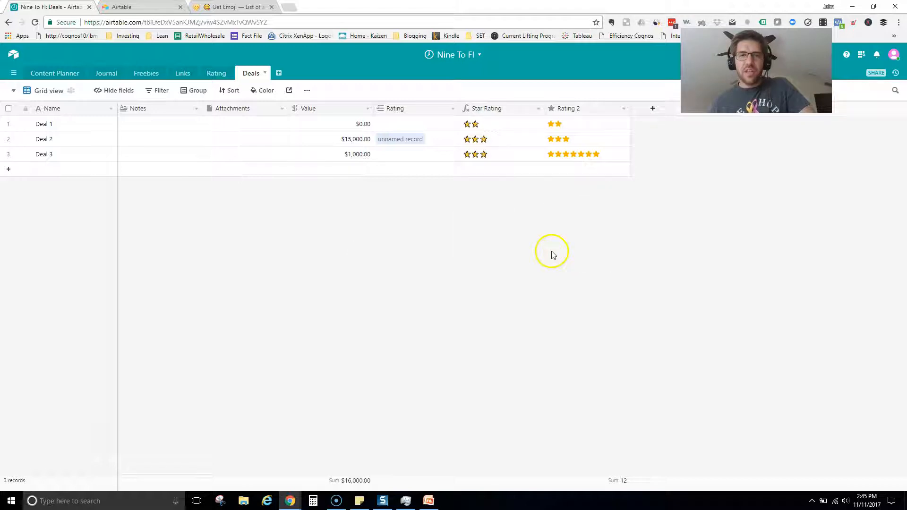
# Add a field named 'Star Rating Using IF' of Formula type with its formula box focused.
pyautogui.click(657, 113)
pyautogui.write('Star Rating Using IF')
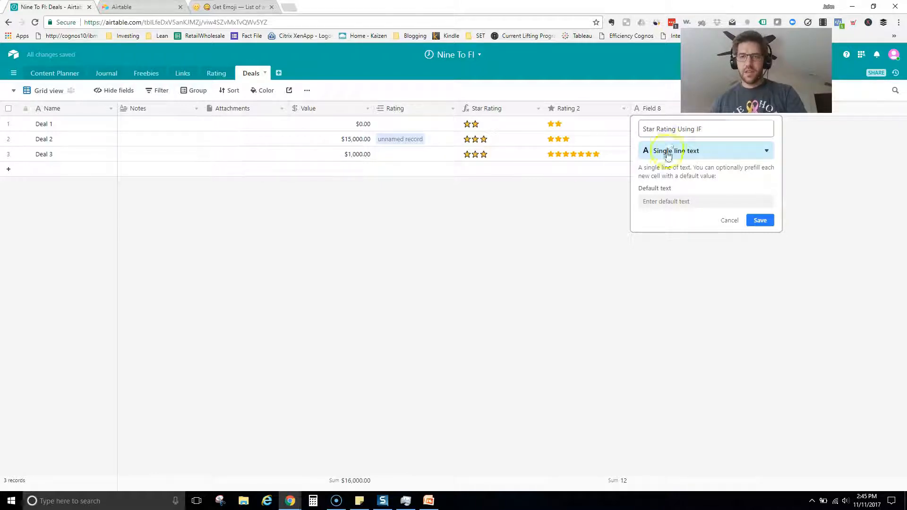
pyautogui.click(668, 153)
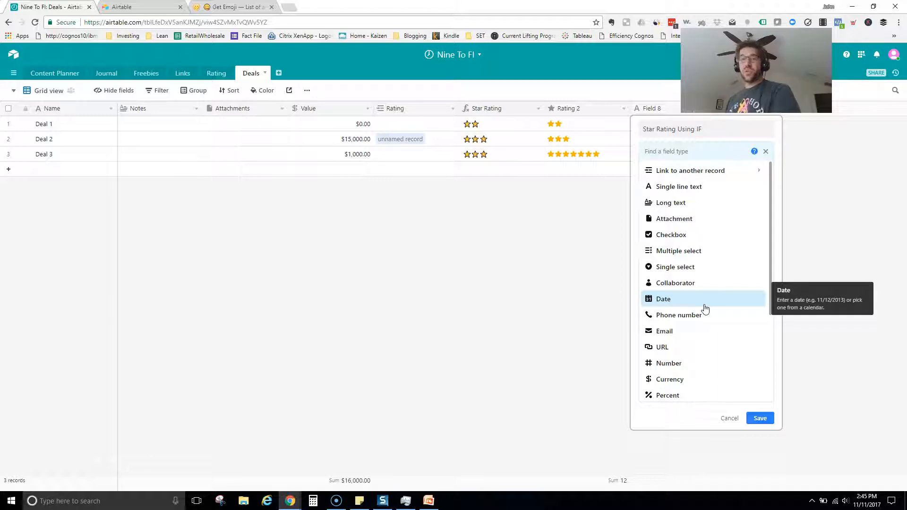
pyautogui.scroll(-1, 704, 309)
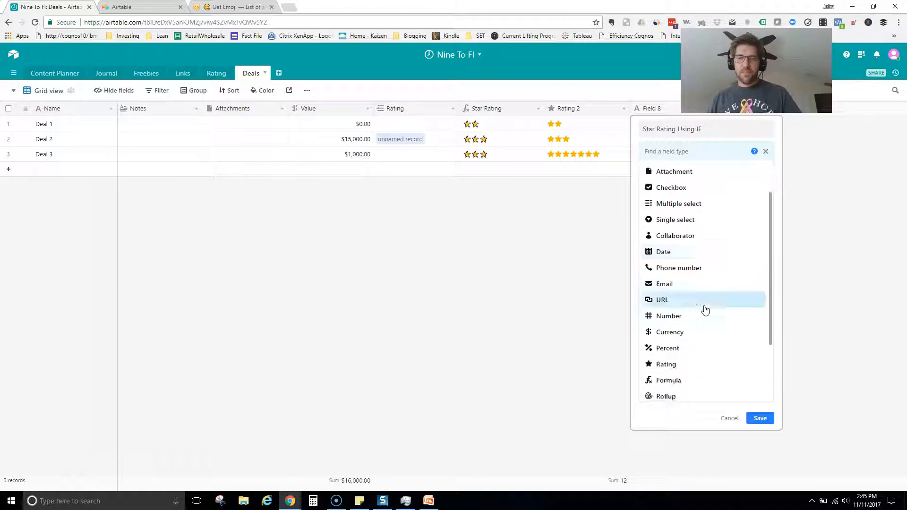
pyautogui.click(676, 386)
pyautogui.click(676, 231)
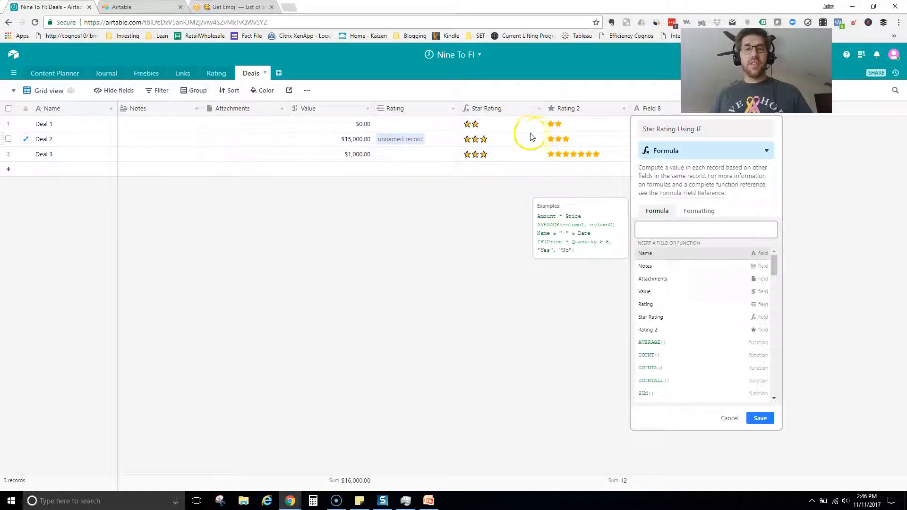
# Search Emojipedia for 'star'.
pyautogui.click(232, 7)
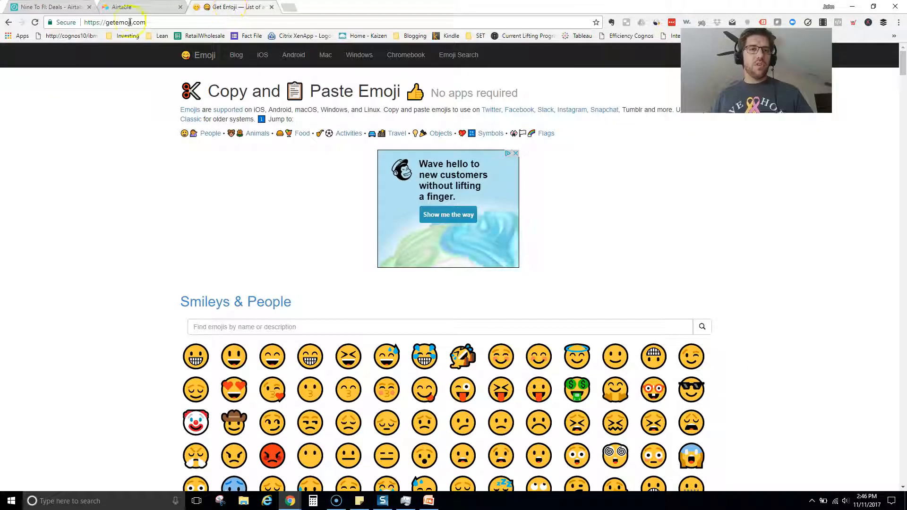
pyautogui.scroll(-4, 285, 326)
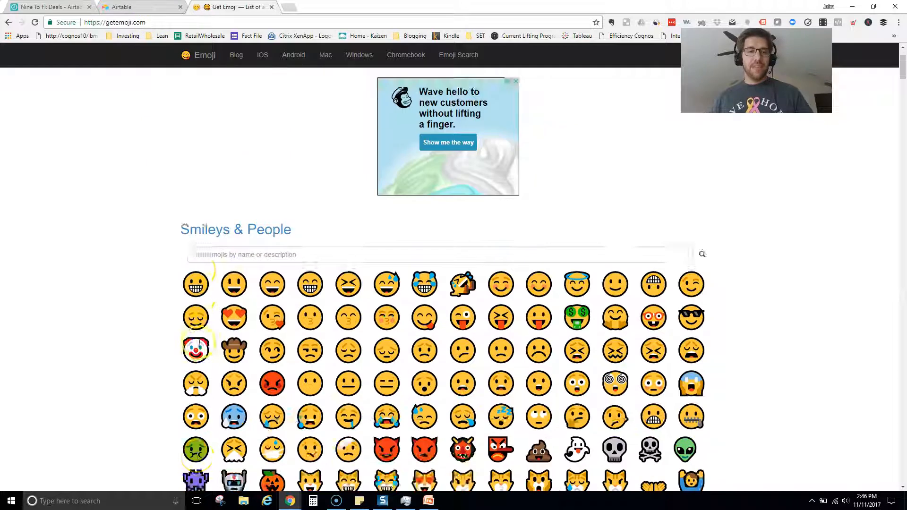
pyautogui.click(272, 141)
pyautogui.write('star')
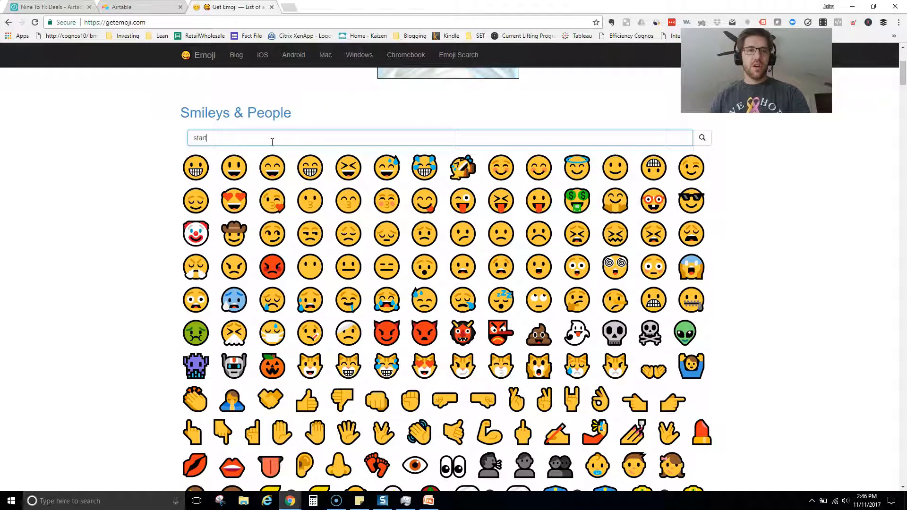
pyautogui.press('Return')
pyautogui.click(271, 127)
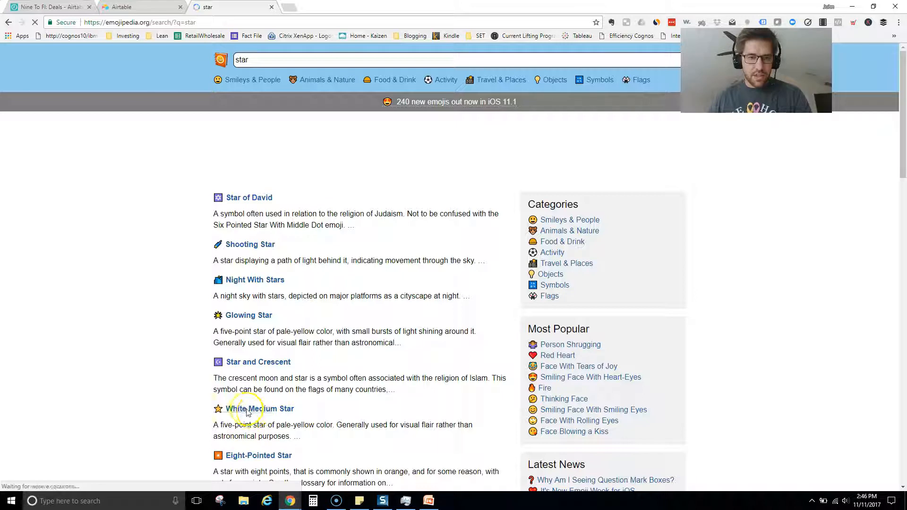
# Copy the White Medium Star ⭐ emoji and return to the Airtable tab.
pyautogui.click(247, 409)
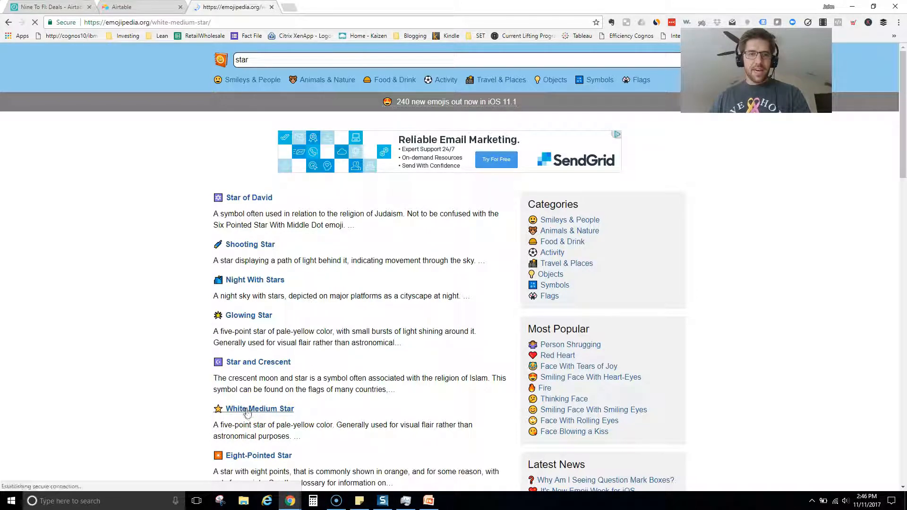
pyautogui.click(350, 284)
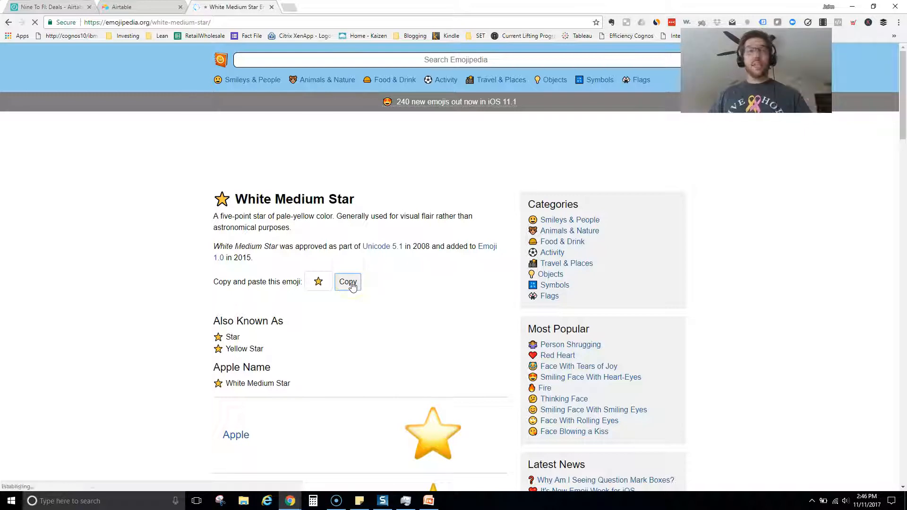
pyautogui.click(145, 6)
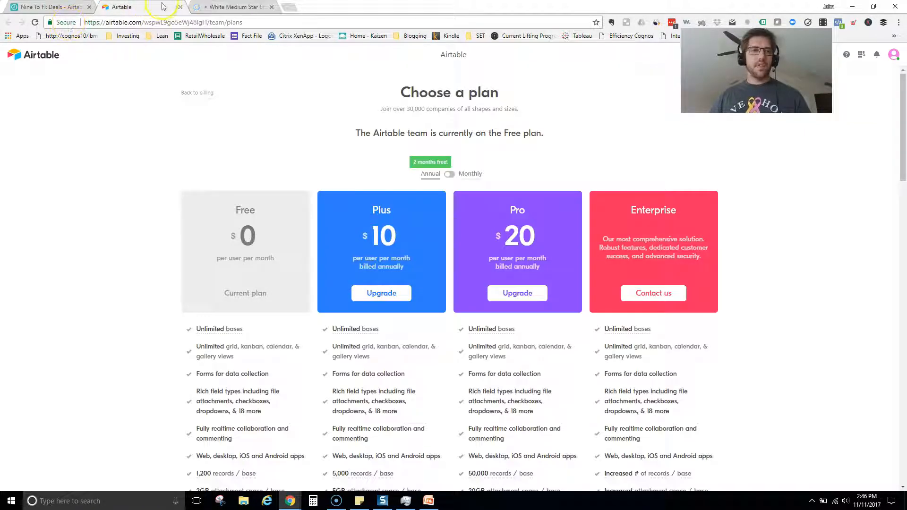
# Close the Airtable plans tab and return to the Nine To FI formula field editor.
pyautogui.click(180, 7)
pyautogui.click(59, 8)
pyautogui.click(264, 184)
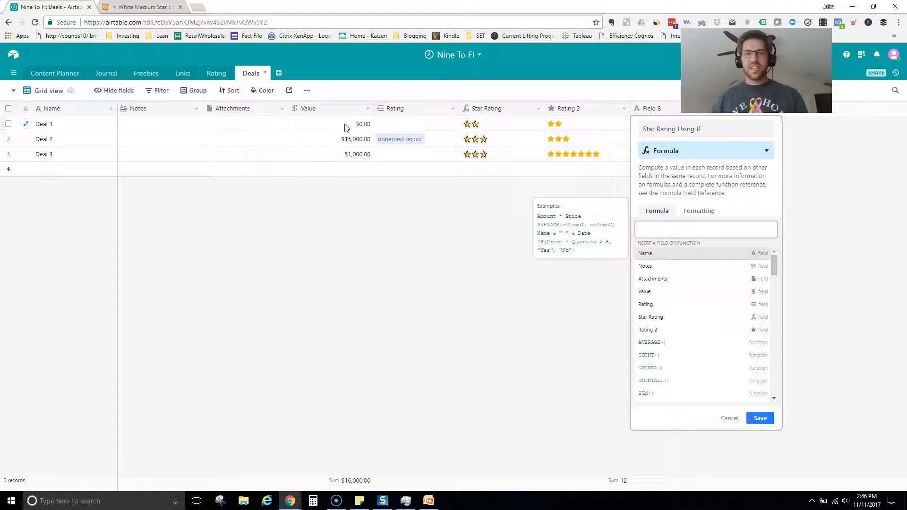
# Enter the formula IF(VALUE()>10000,"⭐⭐⭐","⭐") with pasted star emojis and save the field.
pyautogui.click(687, 230)
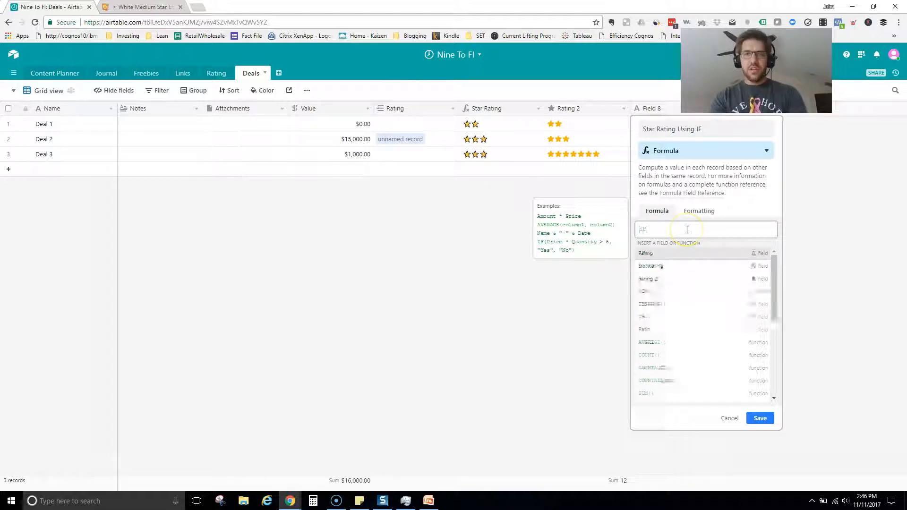
pyautogui.write('if')
pyautogui.click(663, 255)
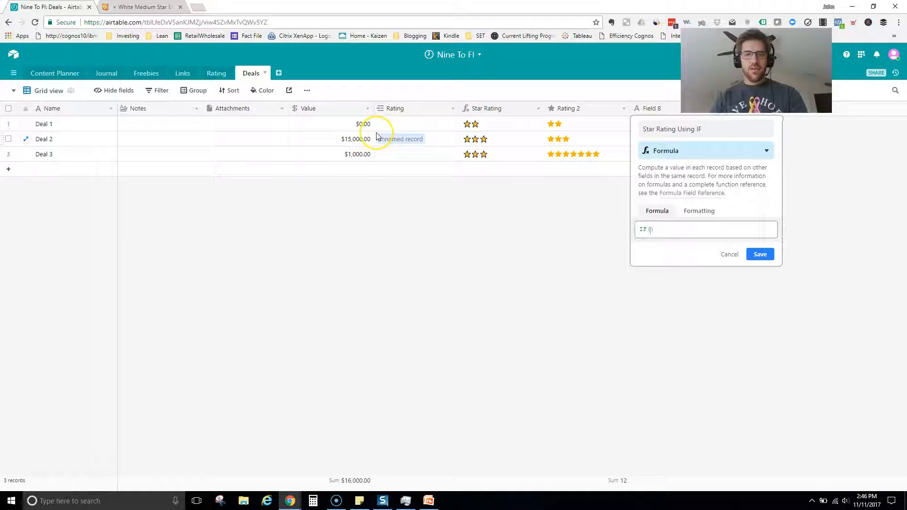
pyautogui.write('value')
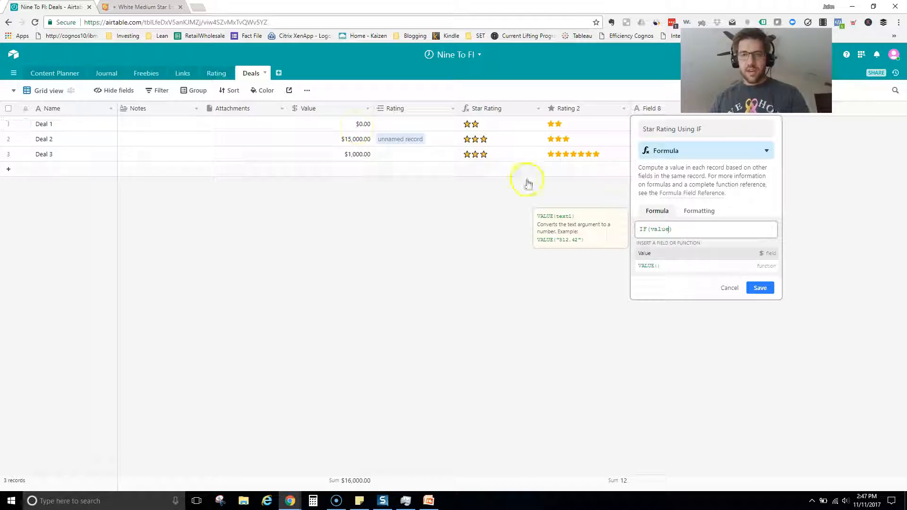
pyautogui.click(655, 267)
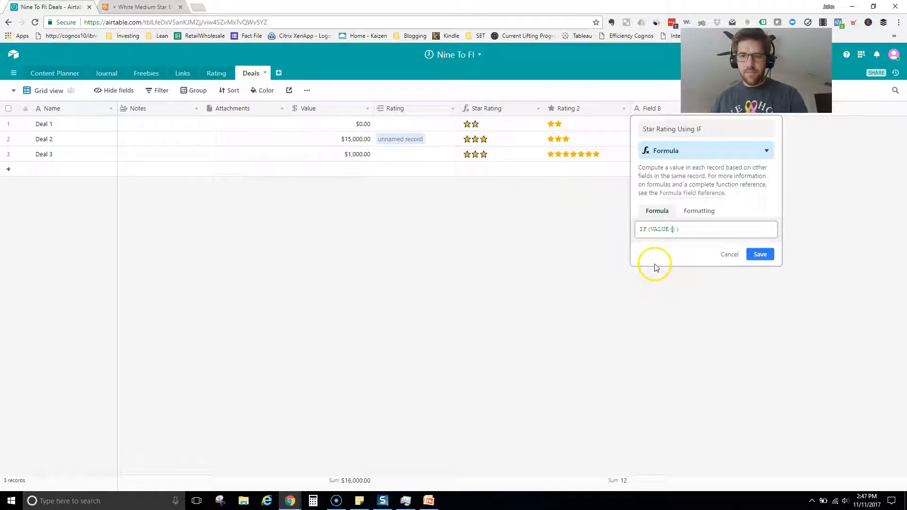
pyautogui.click(694, 229)
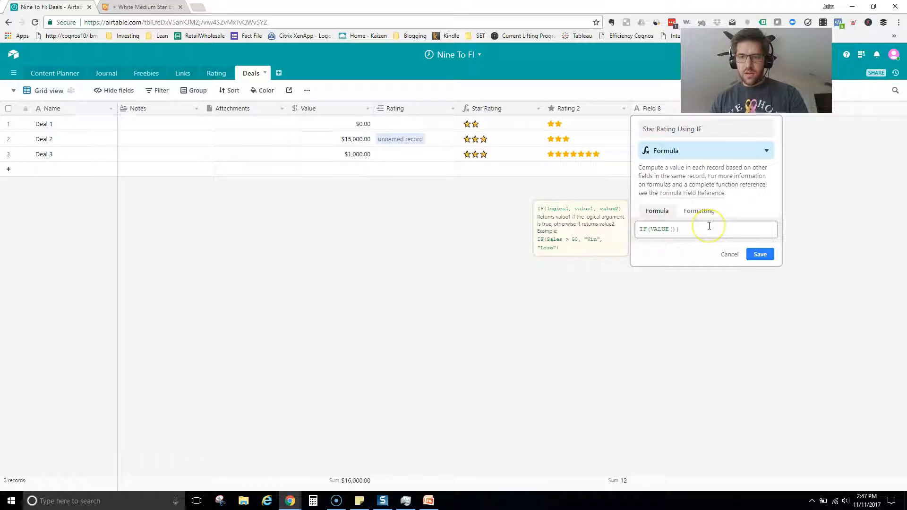
pyautogui.write('>')
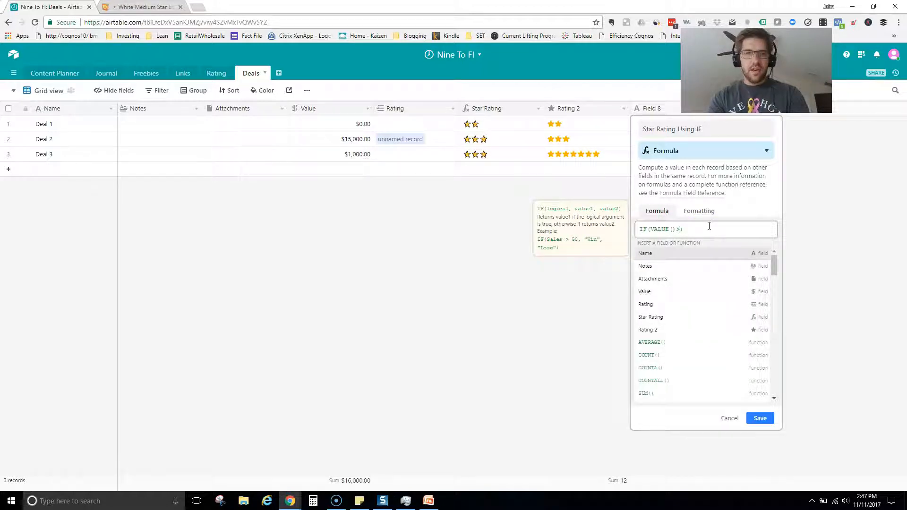
pyautogui.write('10000,')
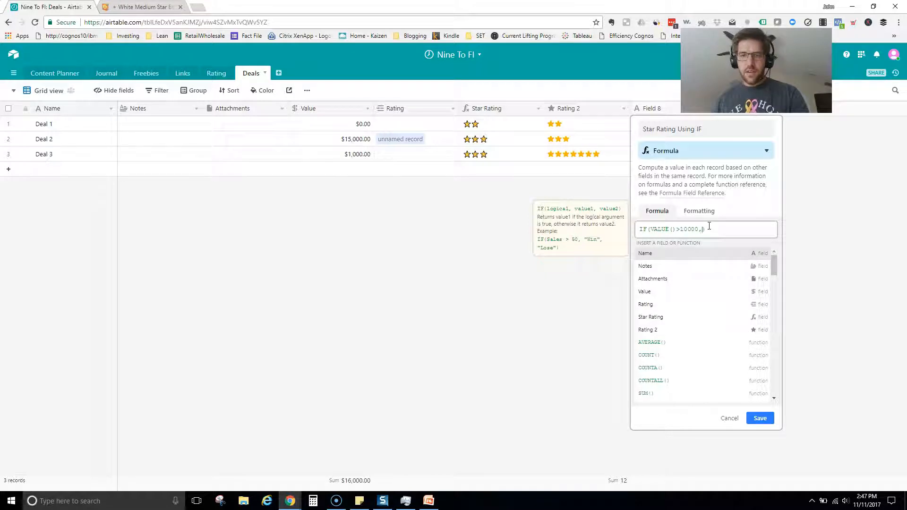
pyautogui.write('"')
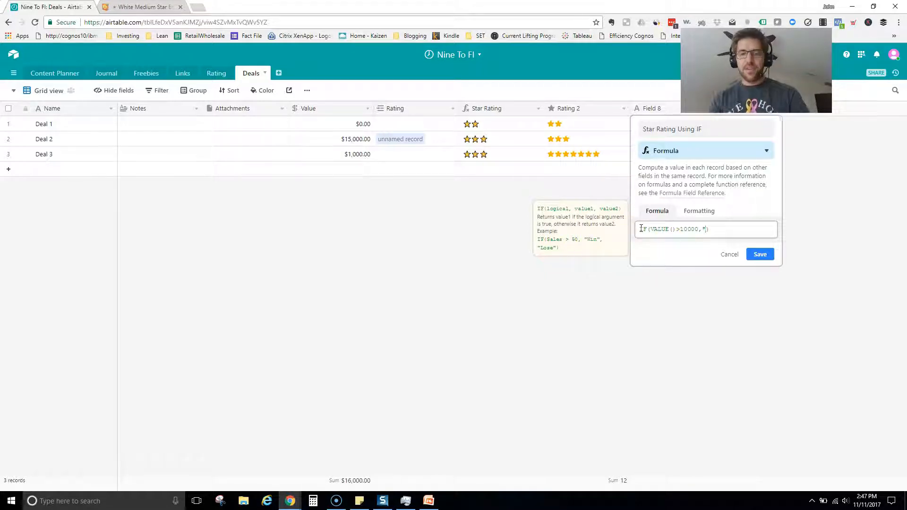
pyautogui.hotkey('ctrl', 'v')
pyautogui.hotkey('ctrl', 'v')
pyautogui.hotkey('ctrl', 'v')
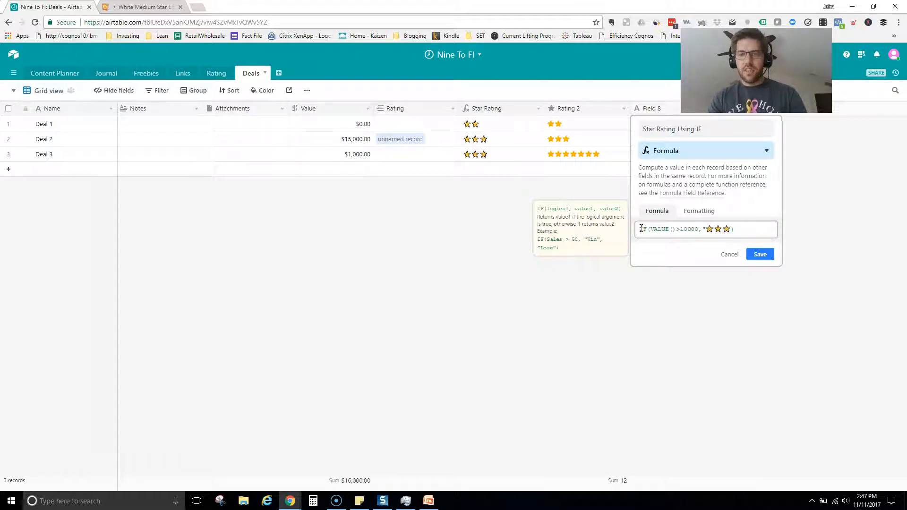
pyautogui.write('"')
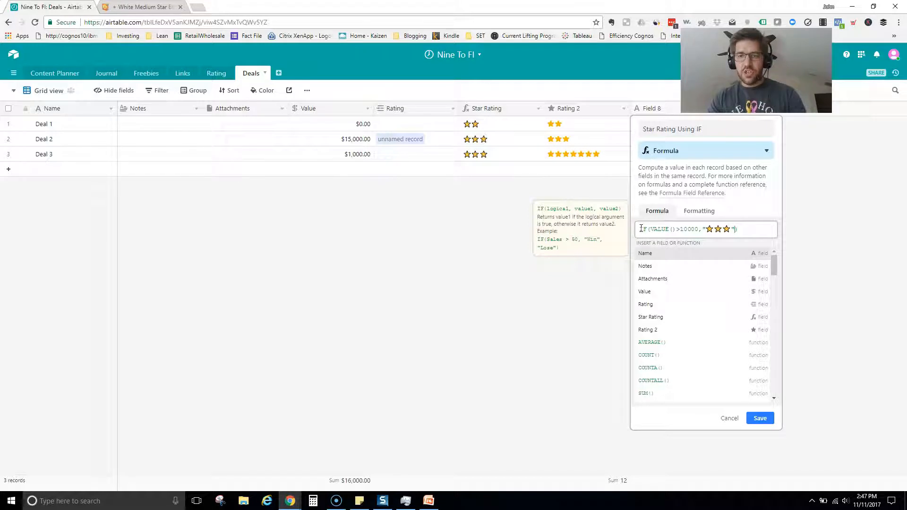
pyautogui.write(',')
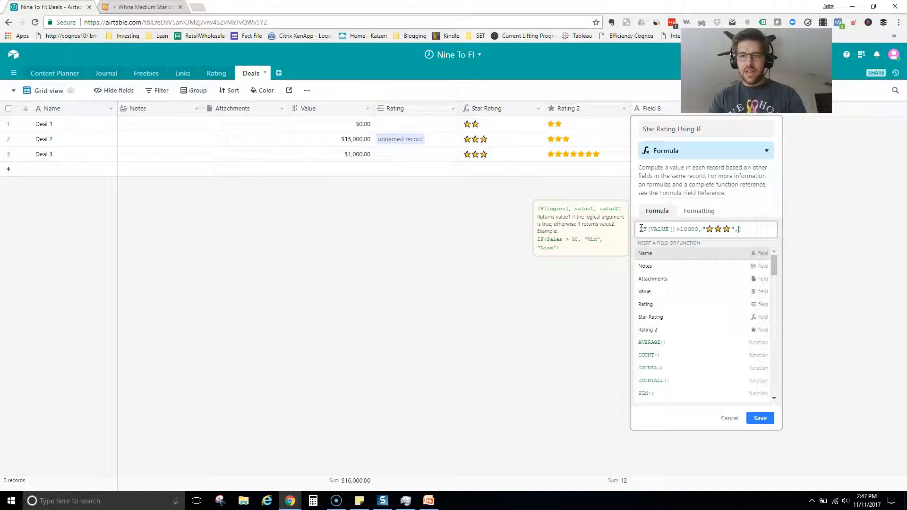
pyautogui.write("'")
pyautogui.write('★')
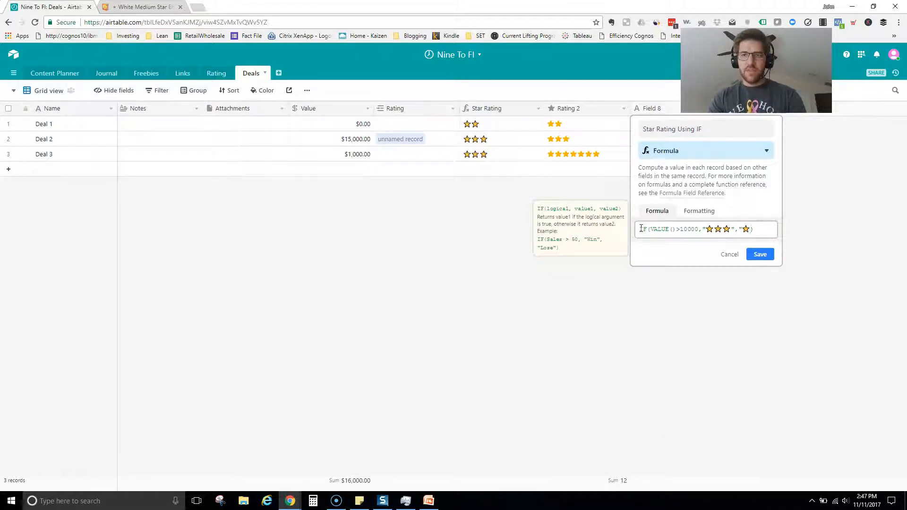
pyautogui.write('"')
pyautogui.click(760, 418)
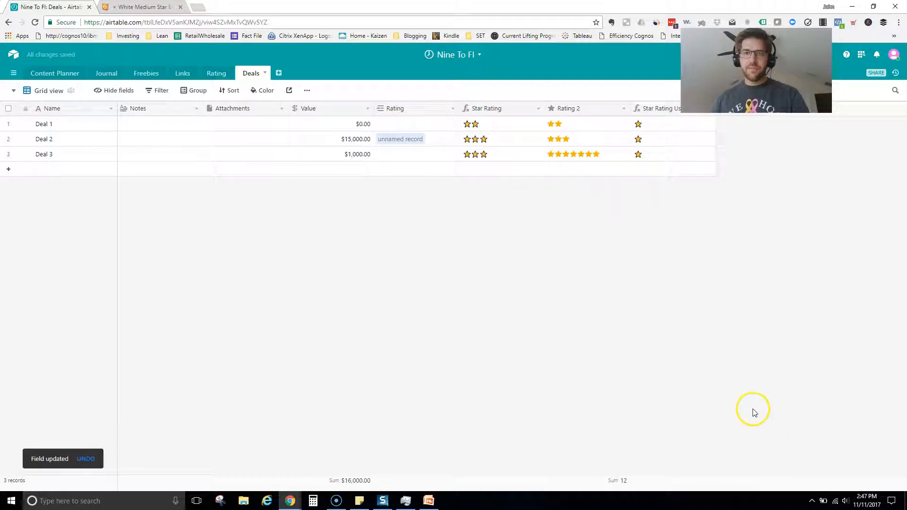
# Set Deal 2's Value to 100000.
pyautogui.click(355, 140)
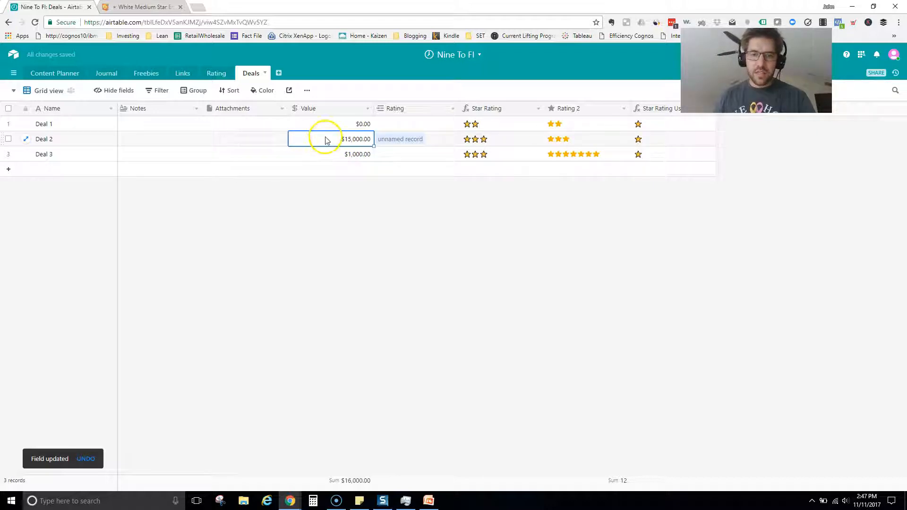
pyautogui.write('15000')
pyautogui.press('Return')
pyautogui.write('100000')
pyautogui.press('Return')
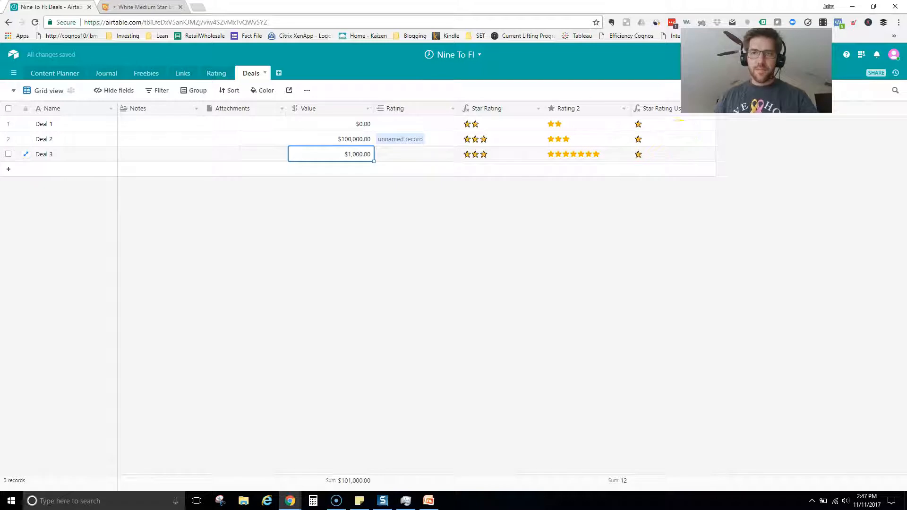
# Inspect the Star Rating Using IF formula and cancel without changes.
pyautogui.click(709, 109)
pyautogui.click(695, 124)
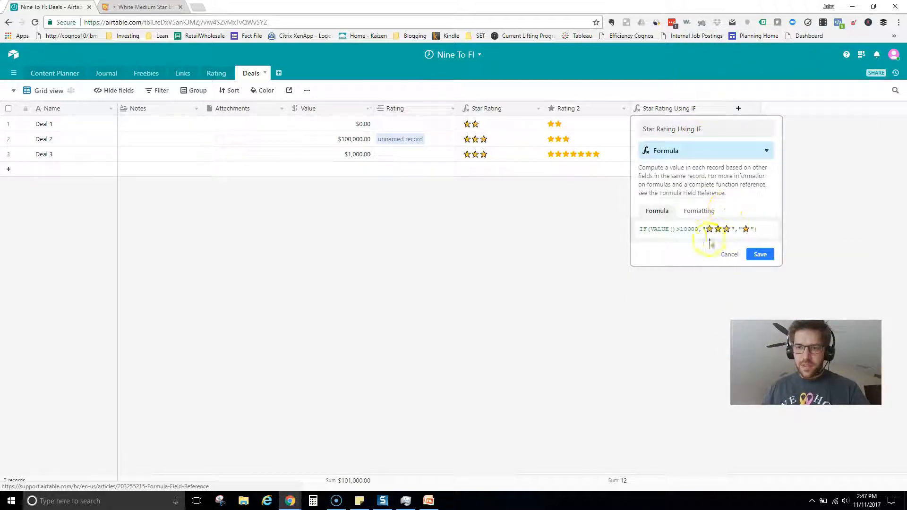
pyautogui.click(685, 231)
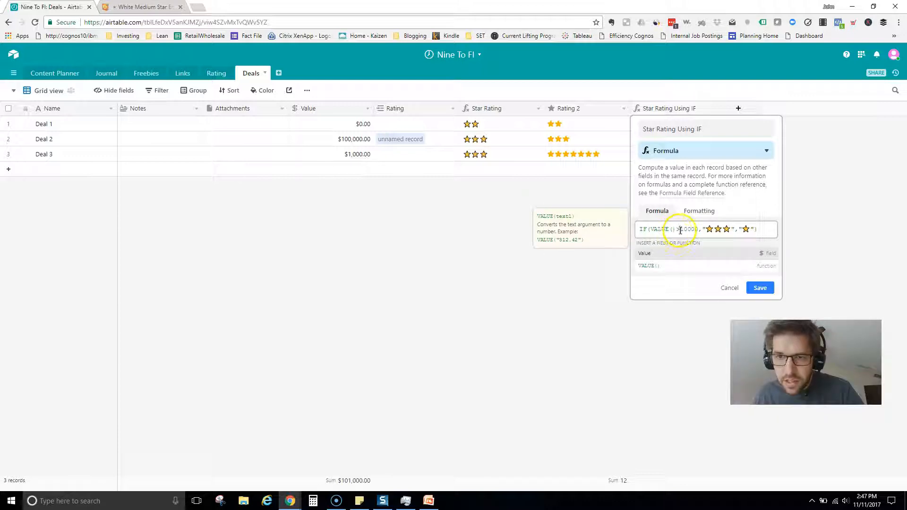
pyautogui.click(690, 230)
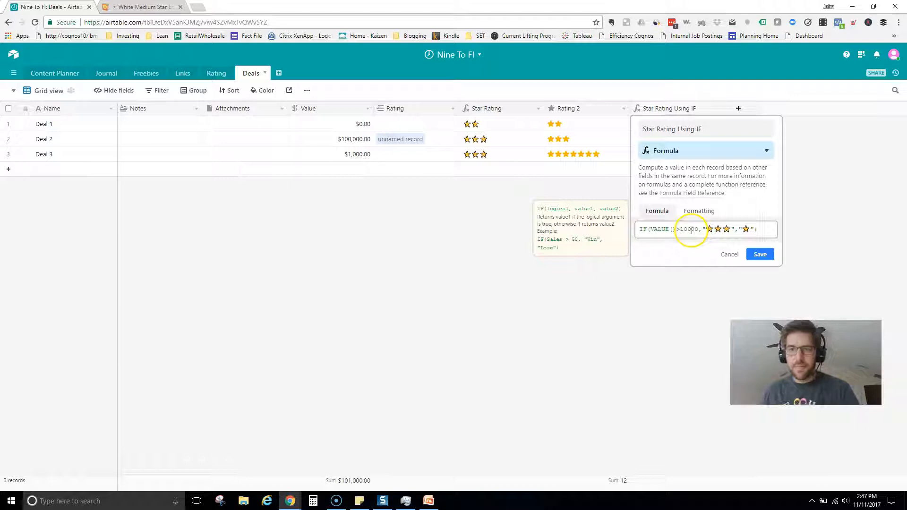
pyautogui.click(674, 230)
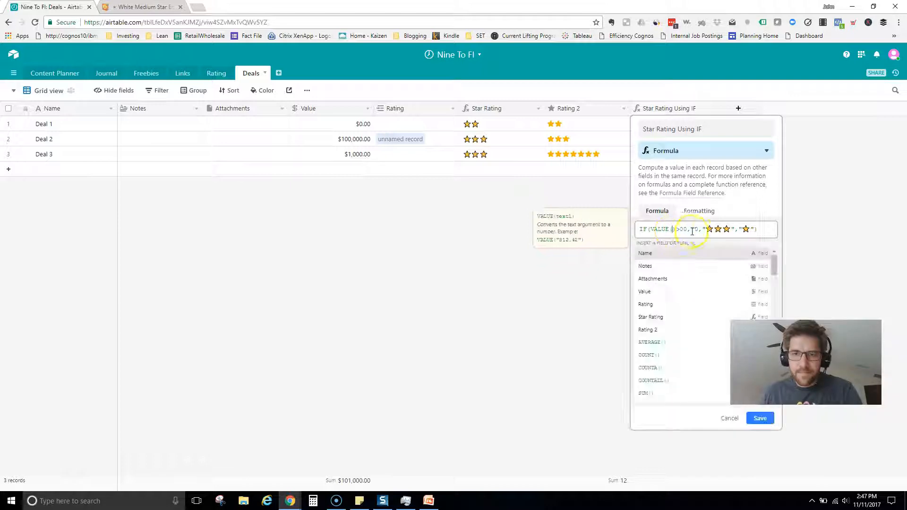
pyautogui.click(728, 419)
# Review the older Star Rating formula IF(Value > 500, "⭐⭐⭐","⭐⭐") and save it.
pyautogui.click(537, 109)
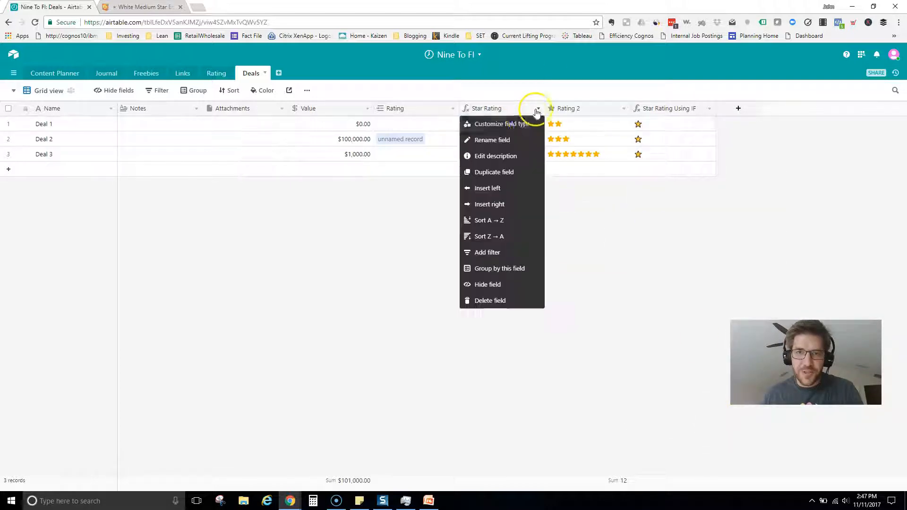
pyautogui.click(524, 124)
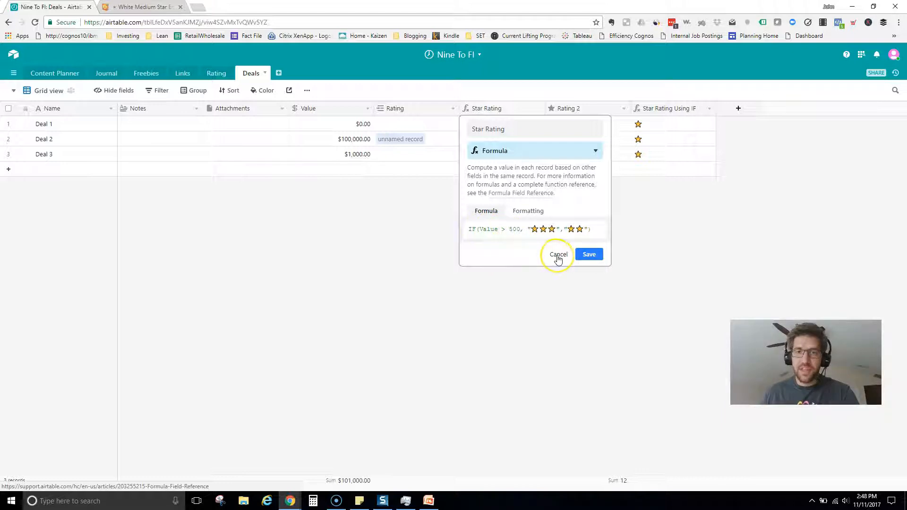
pyautogui.doubleClick(500, 229)
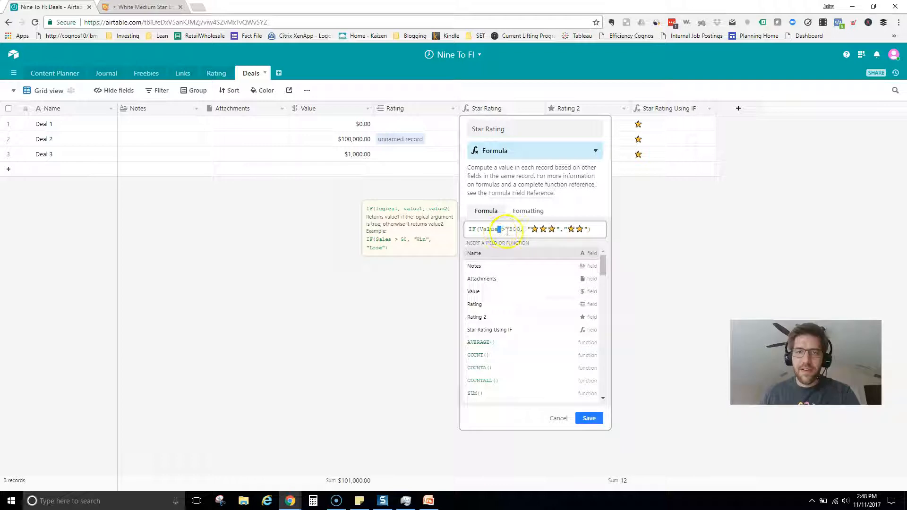
pyautogui.click(505, 229)
pyautogui.click(603, 203)
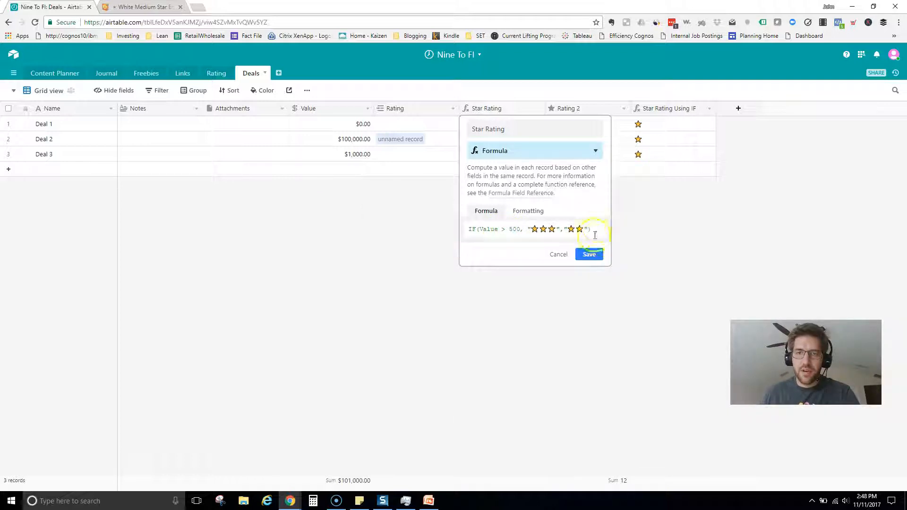
pyautogui.click(582, 254)
# Replace VALUE() with the Value field so the formula reads IF(Value >10000,"⭐⭐⭐","⭐"), and save.
pyautogui.click(709, 109)
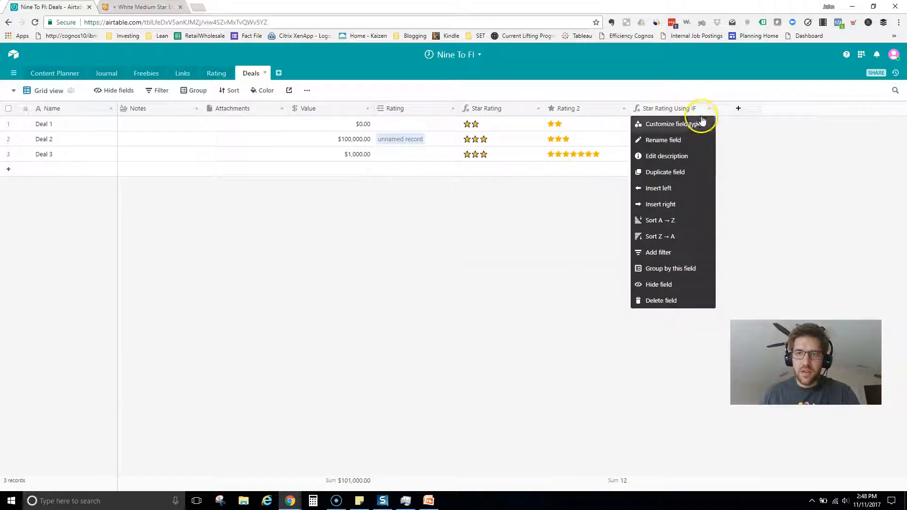
pyautogui.click(703, 123)
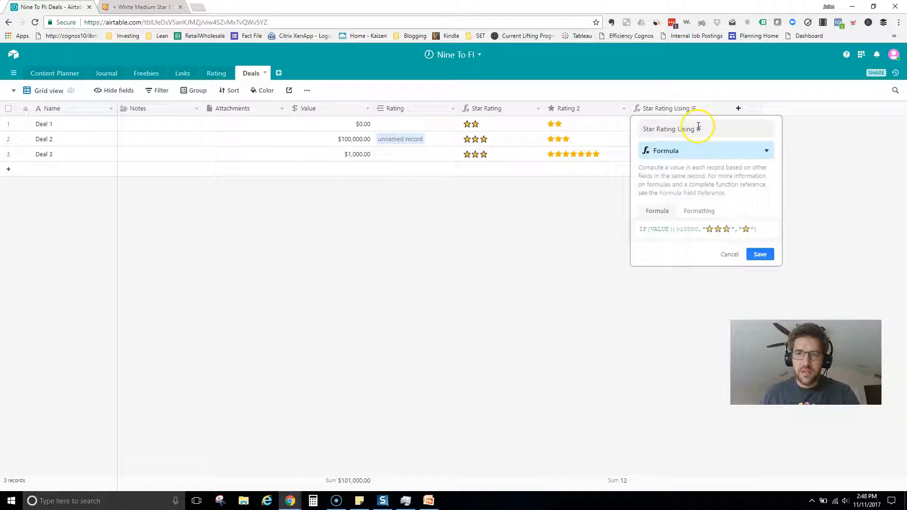
pyautogui.click(675, 230)
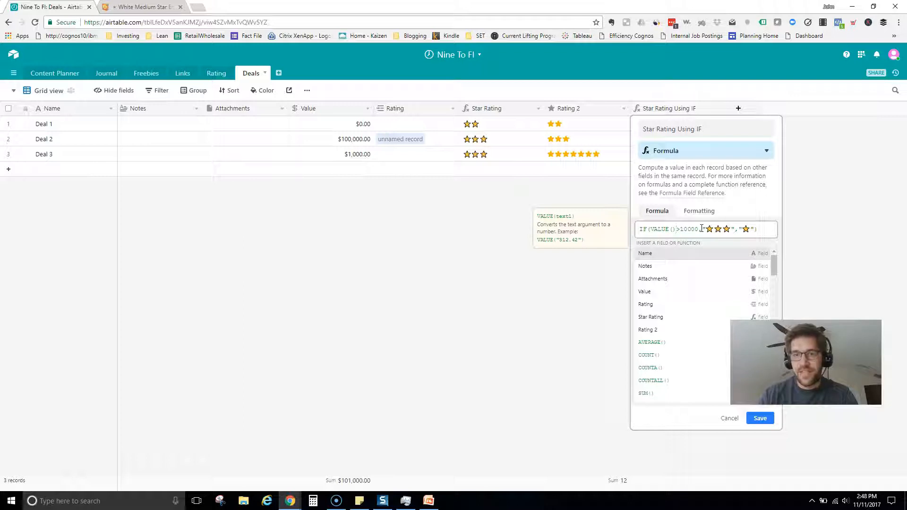
pyautogui.press('BackSpace')
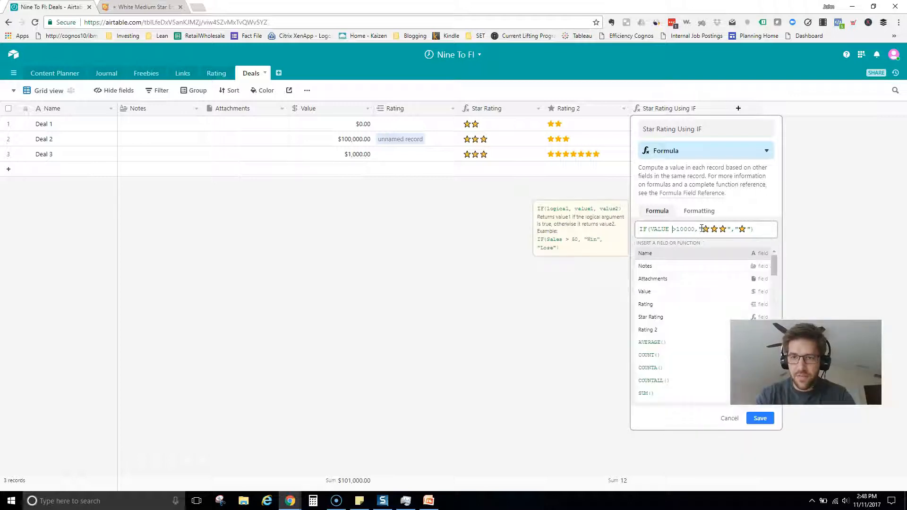
pyautogui.click(677, 292)
pyautogui.click(684, 228)
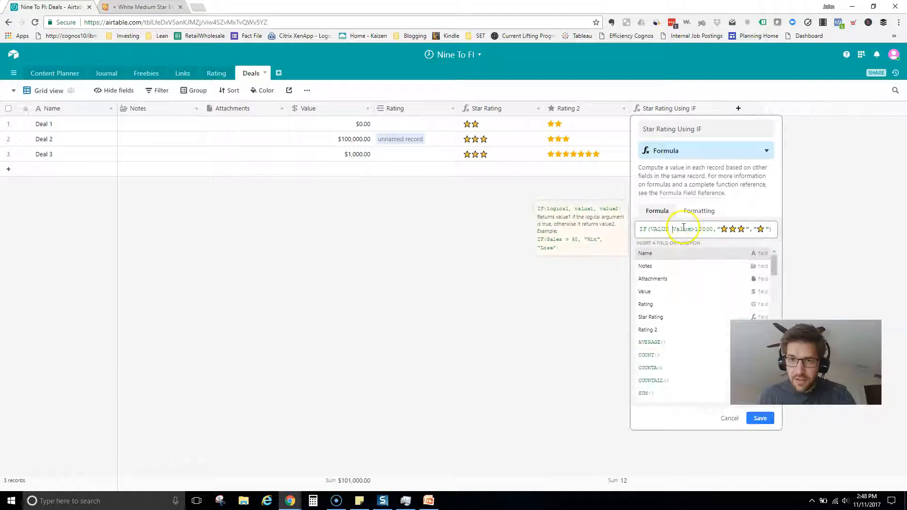
pyautogui.press('BackSpace')
pyautogui.press('BackSpace')
pyautogui.press('BackSpace')
pyautogui.press('BackSpace')
pyautogui.press('BackSpace')
pyautogui.press('BackSpace')
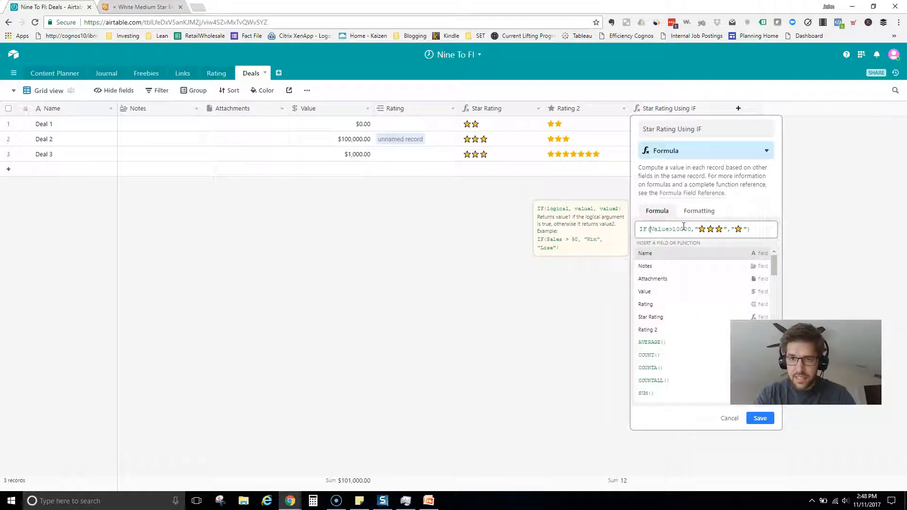
pyautogui.click(671, 230)
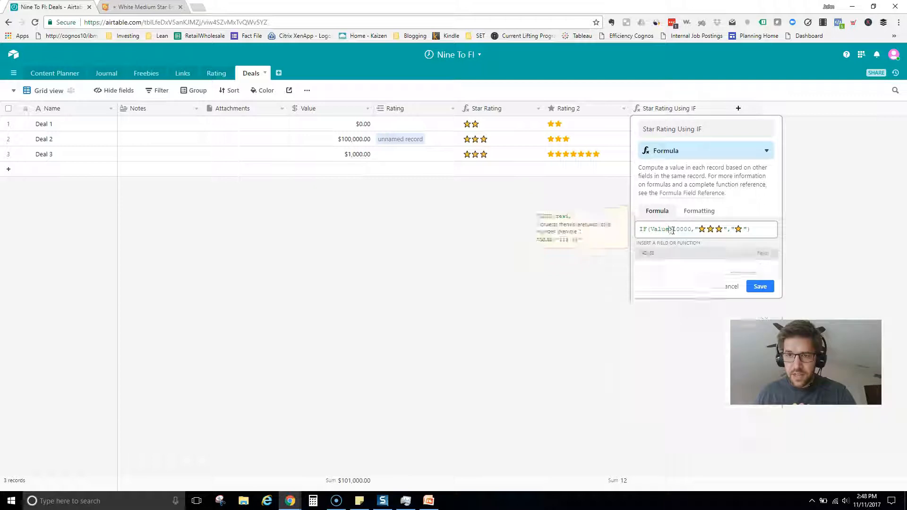
pyautogui.click(747, 229)
pyautogui.click(766, 261)
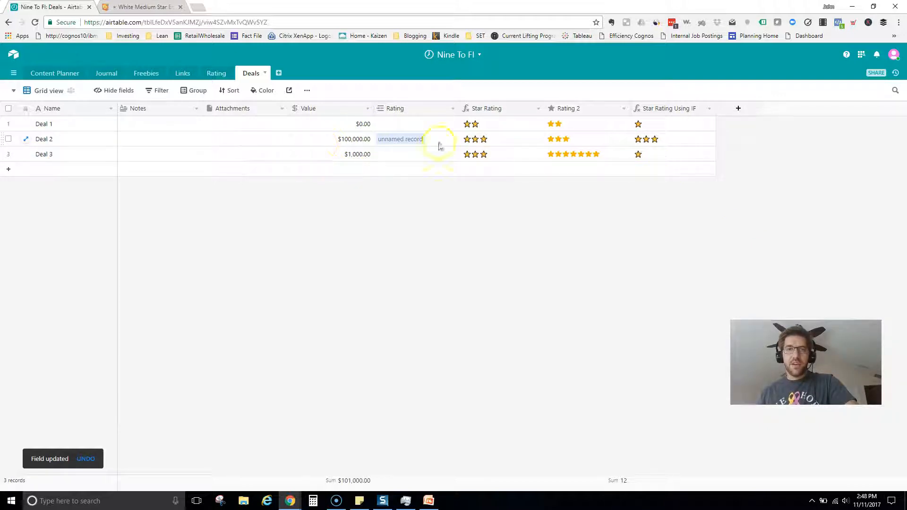
# Check Deal 2's three-star result against the deal values, including Deal 3's $1,000.00.
pyautogui.click(659, 143)
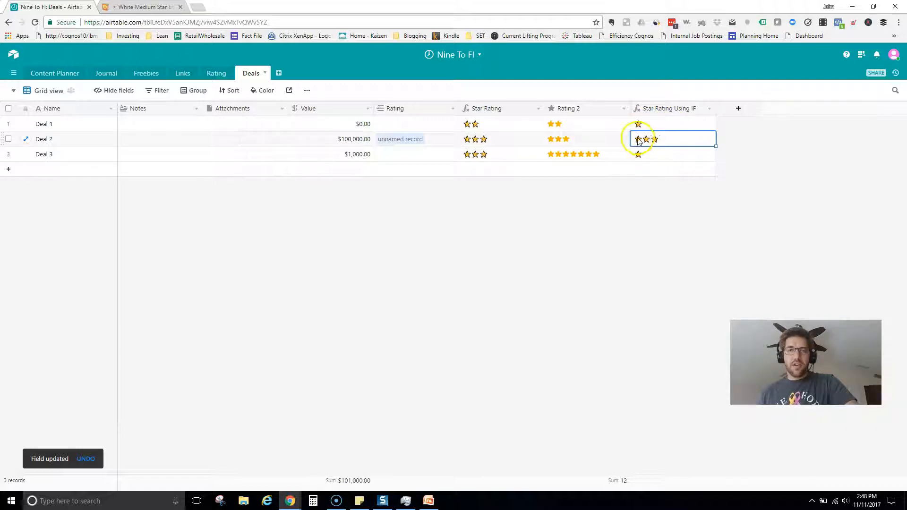
pyautogui.click(366, 131)
pyautogui.click(358, 154)
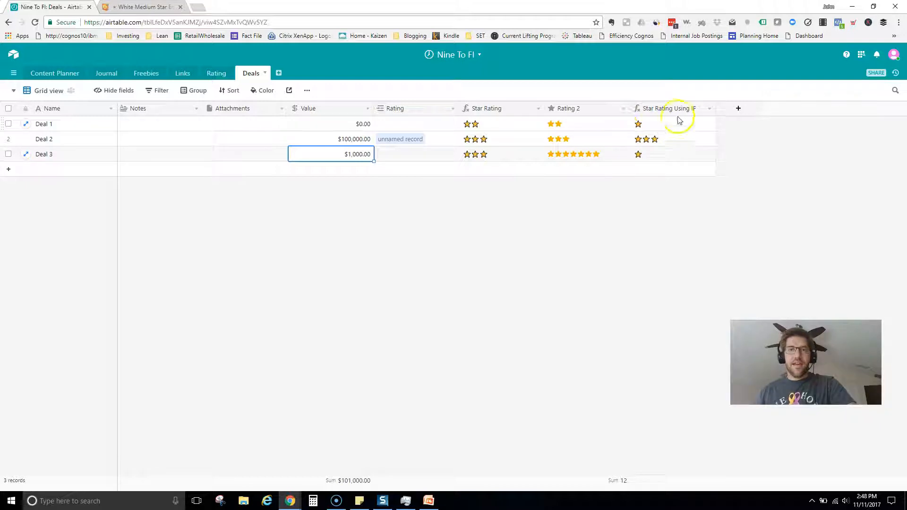
# Replace the else star with a nested IF returning "★★" when Value > 5000.
pyautogui.click(710, 110)
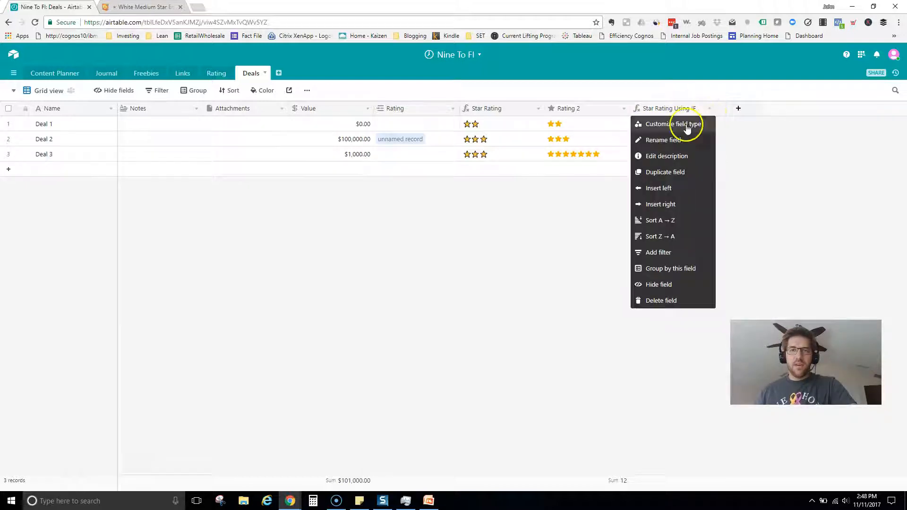
pyautogui.click(686, 127)
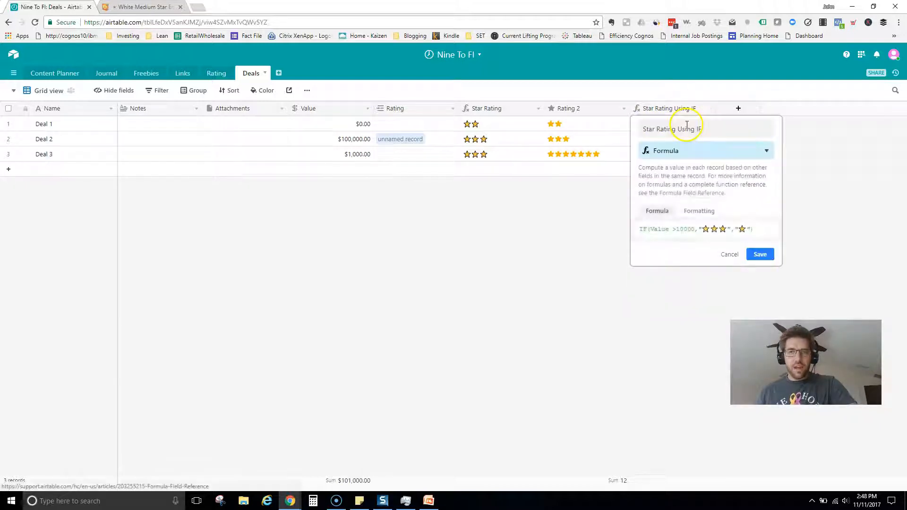
pyautogui.click(740, 230)
pyautogui.hotkey('shift', 'Right')
pyautogui.hotkey('shift', 'Right')
pyautogui.hotkey('shift', 'Right')
pyautogui.hotkey('shift', 'Right')
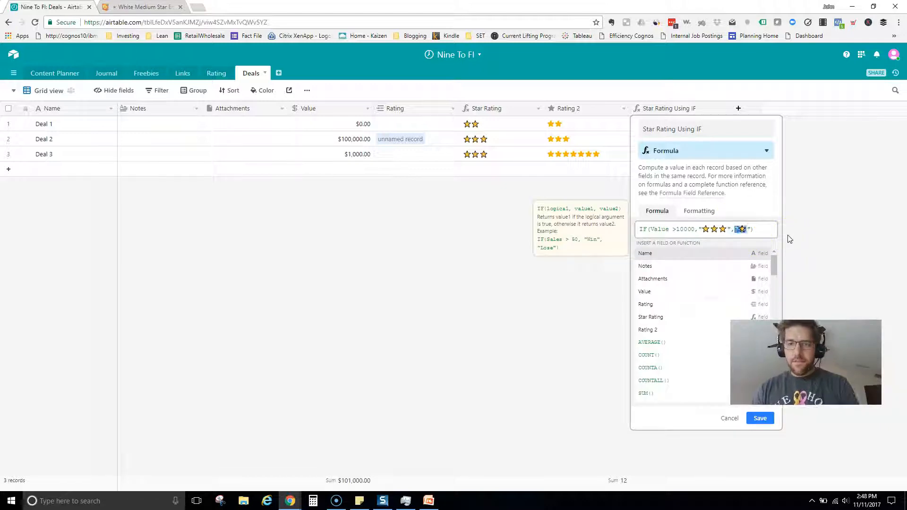
pyautogui.write('value')
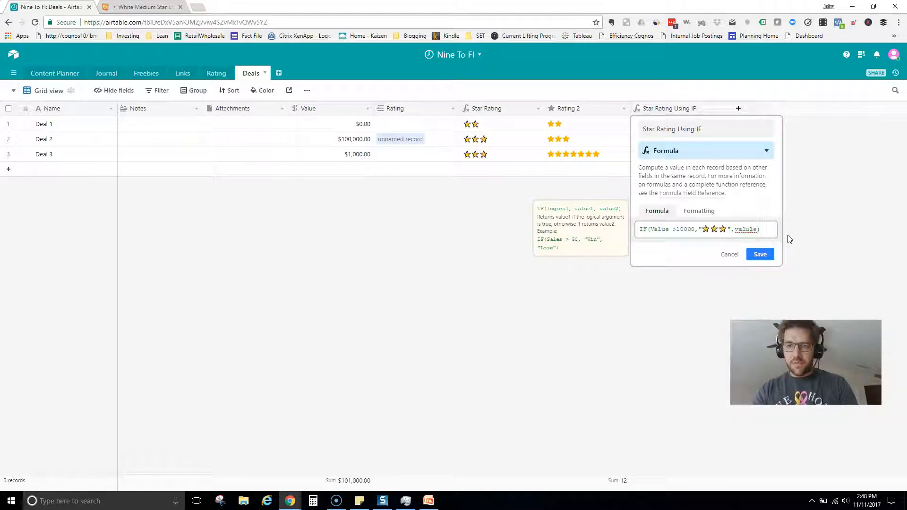
pyautogui.press('BackSpace')
pyautogui.press('BackSpace')
pyautogui.press('BackSpace')
pyautogui.press('BackSpace')
pyautogui.press('BackSpace')
pyautogui.press('BackSpace')
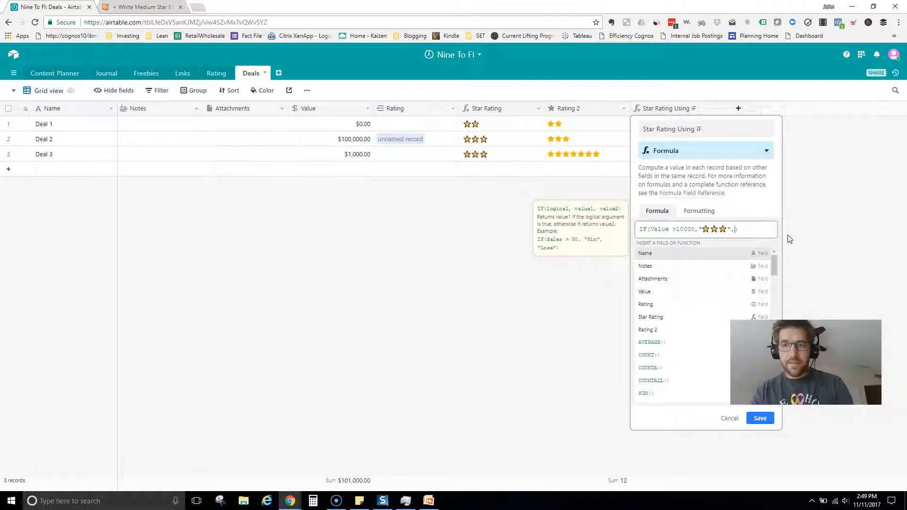
pyautogui.write('if')
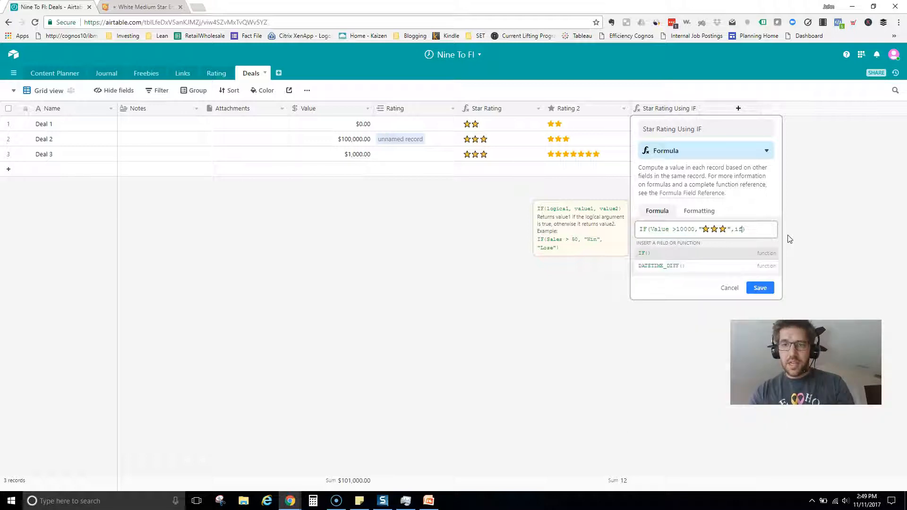
pyautogui.click(756, 255)
pyautogui.click(764, 230)
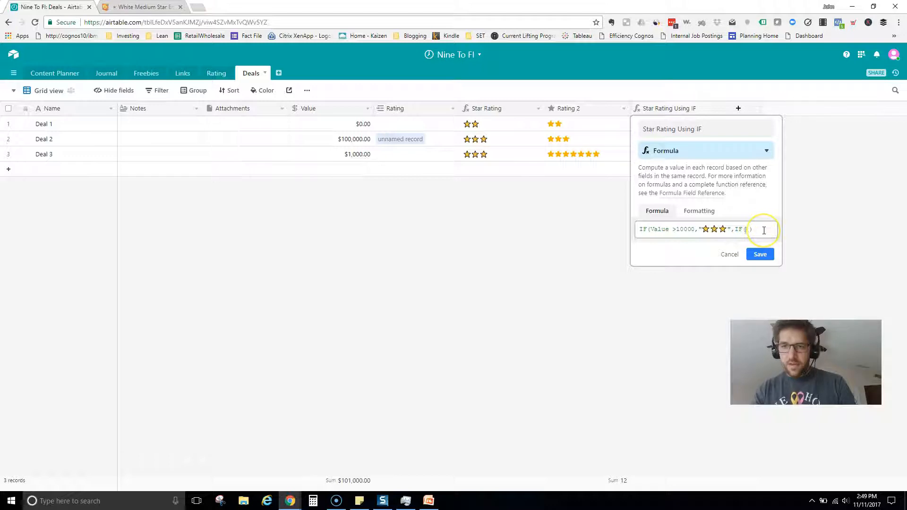
pyautogui.write('value')
pyautogui.click(724, 255)
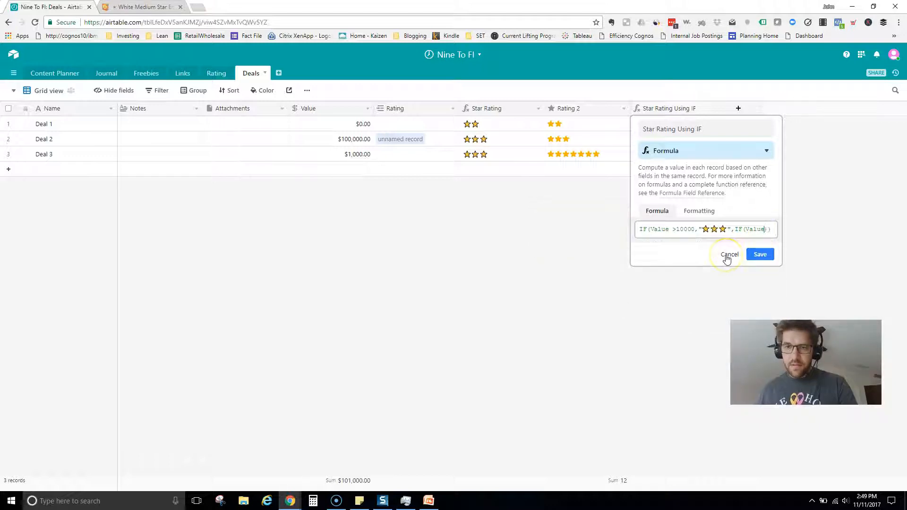
pyautogui.write('> ')
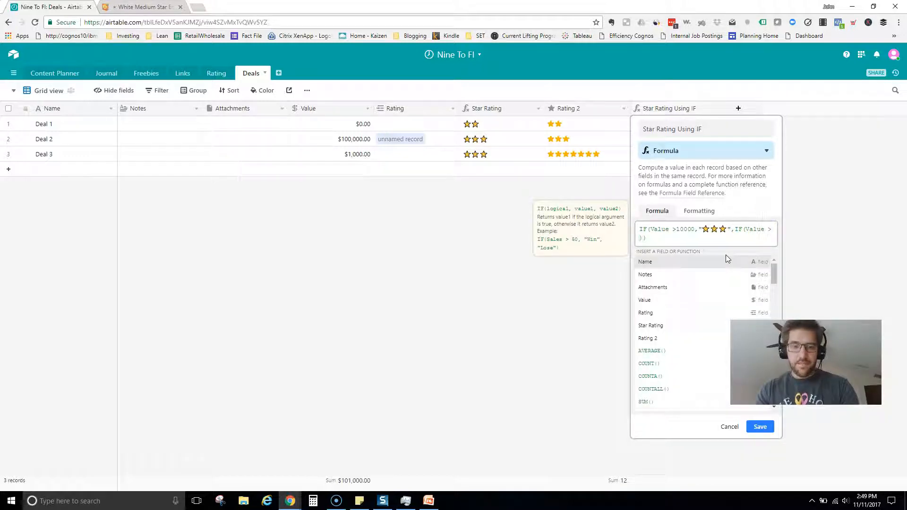
pyautogui.write('5')
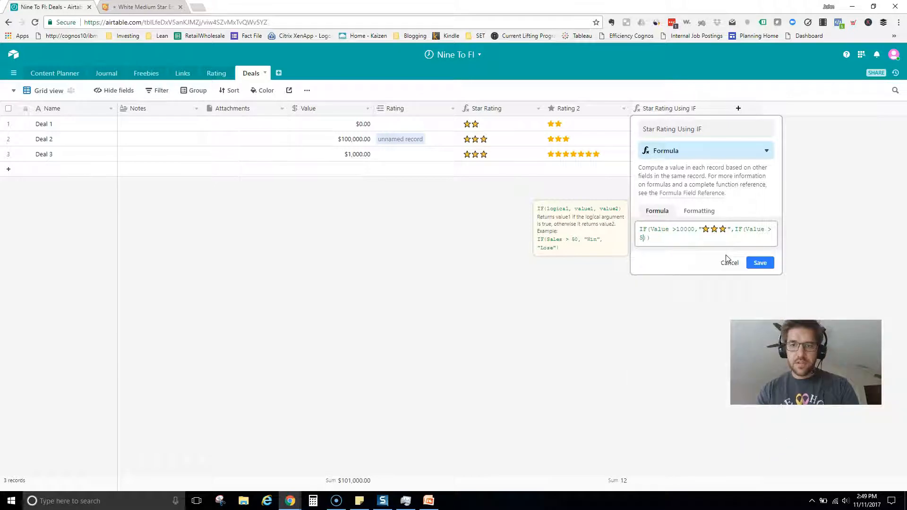
pyautogui.write('000, "')
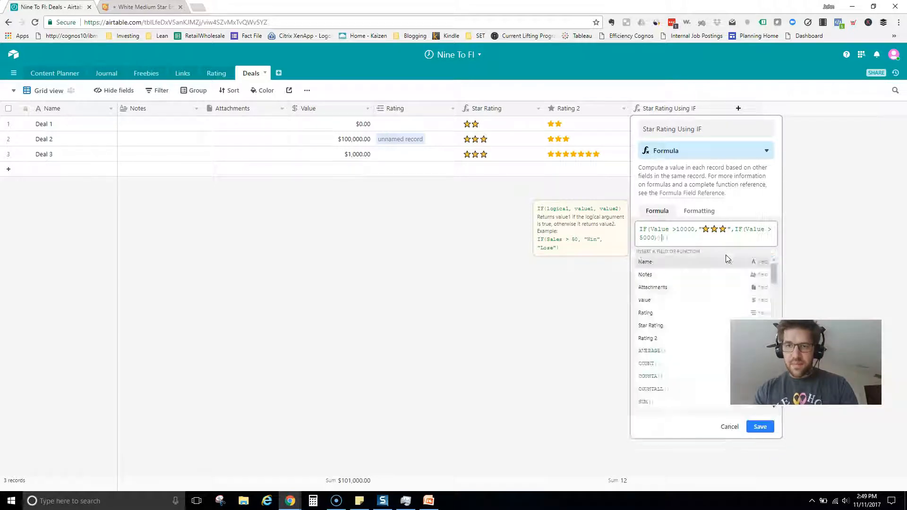
pyautogui.hotkey('ctrl', 'v')
pyautogui.hotkey('ctrl', 'v')
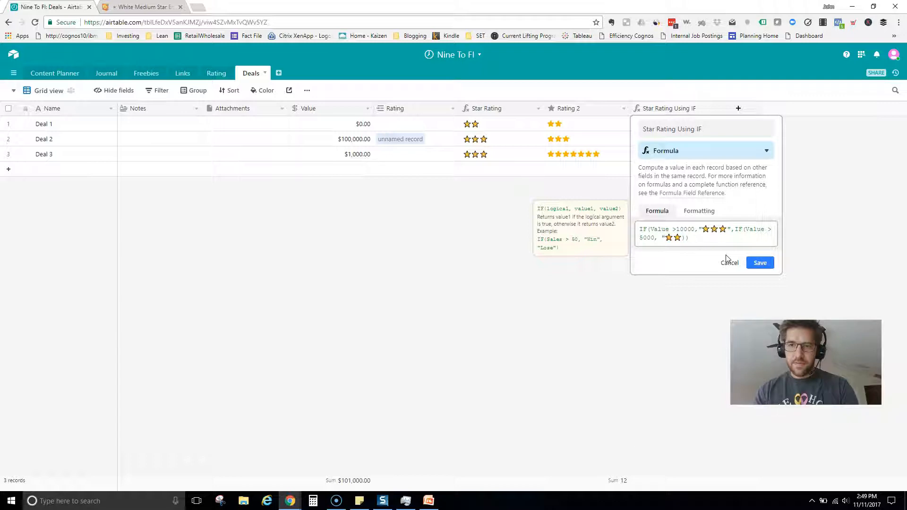
pyautogui.write('"')
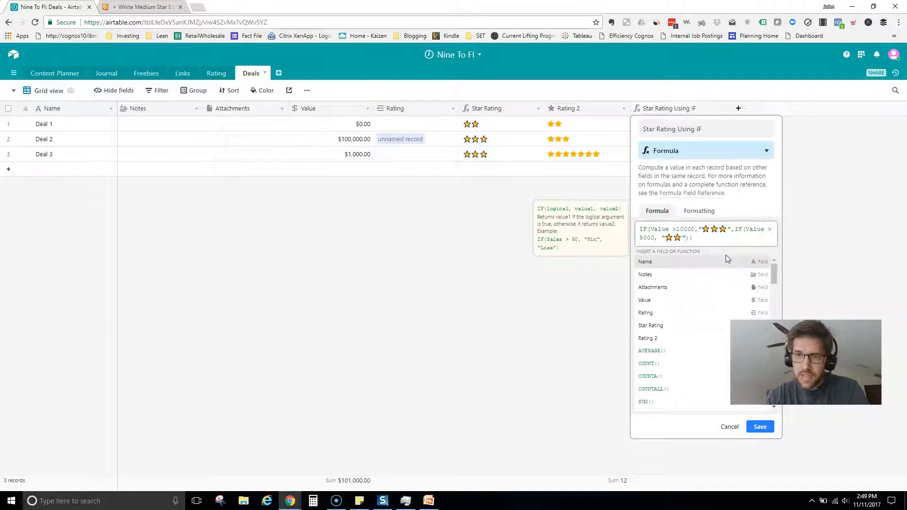
# Add the single "★" fallback to the nested IF and save the formula.
pyautogui.write('if')
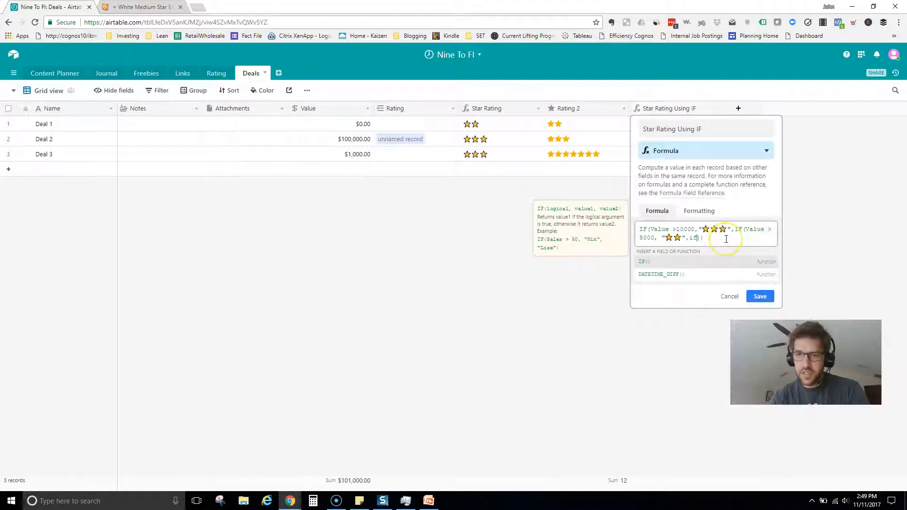
pyautogui.press('BackSpace')
pyautogui.press('BackSpace')
pyautogui.press('BackSpace')
pyautogui.write('"')
pyautogui.write('★')
pyautogui.write('"')
pyautogui.click(685, 235)
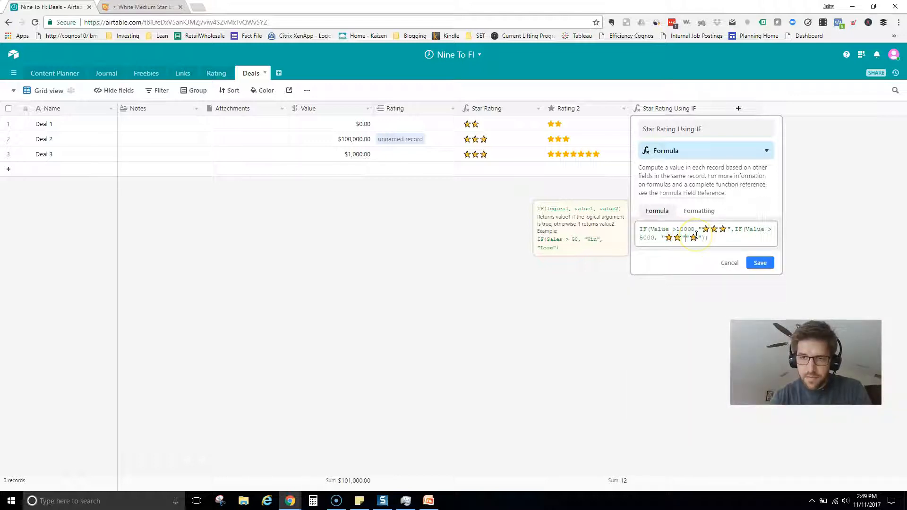
pyautogui.write(',')
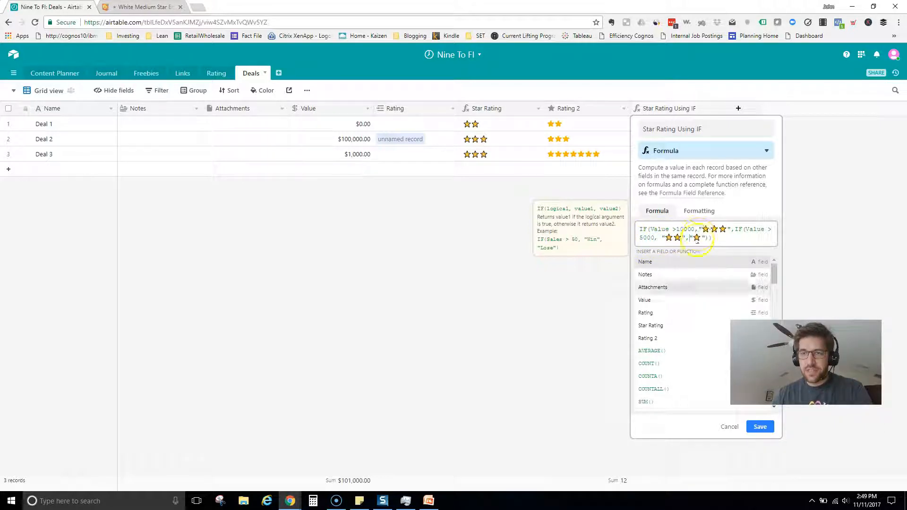
pyautogui.click(761, 427)
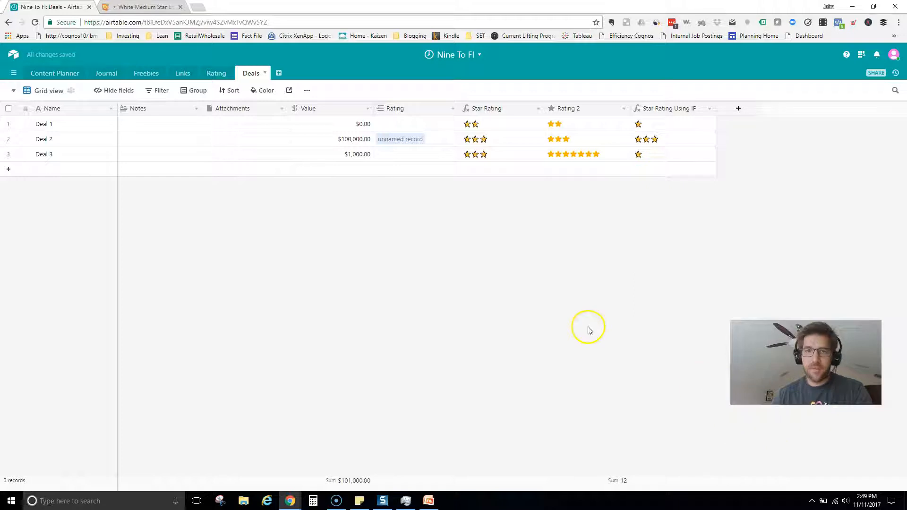
# Enter 7000 as Deal 3's Value for two stars, and set Deal 1's Rating 2 to five stars.
pyautogui.click(342, 156)
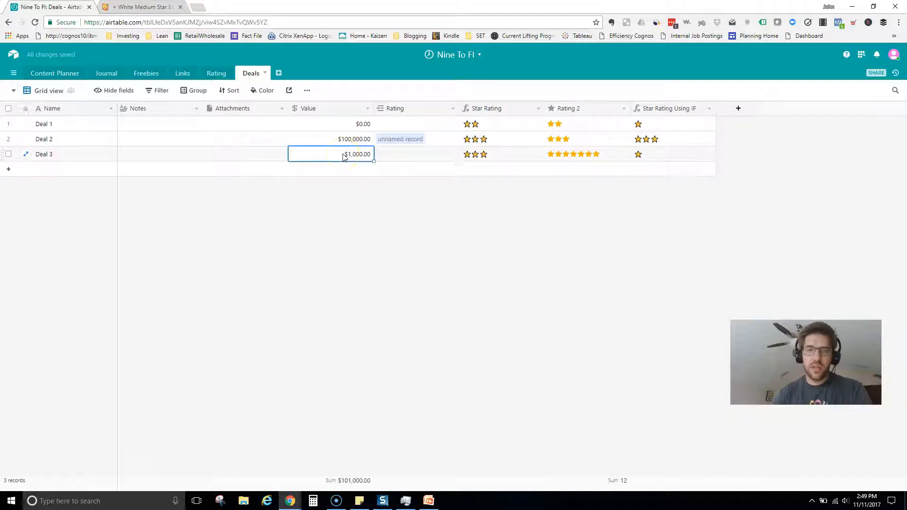
pyautogui.write('7000')
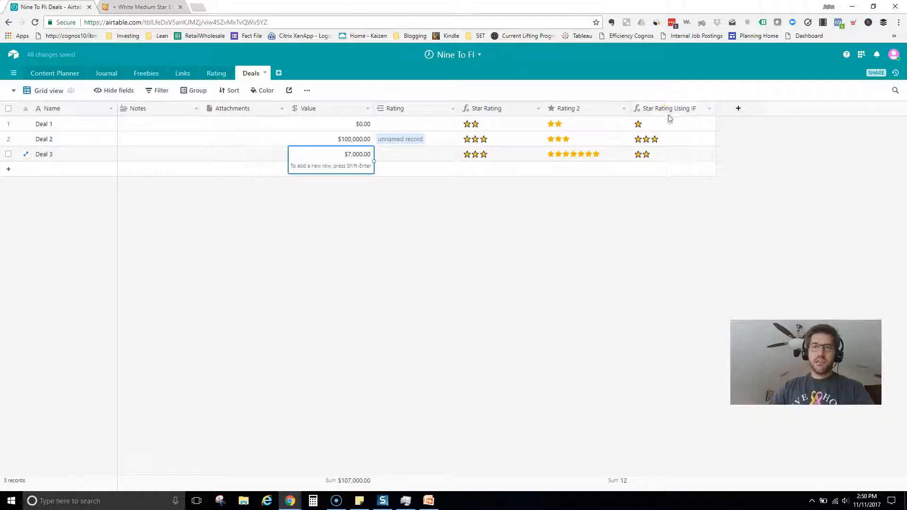
pyautogui.click(572, 126)
pyautogui.click(581, 124)
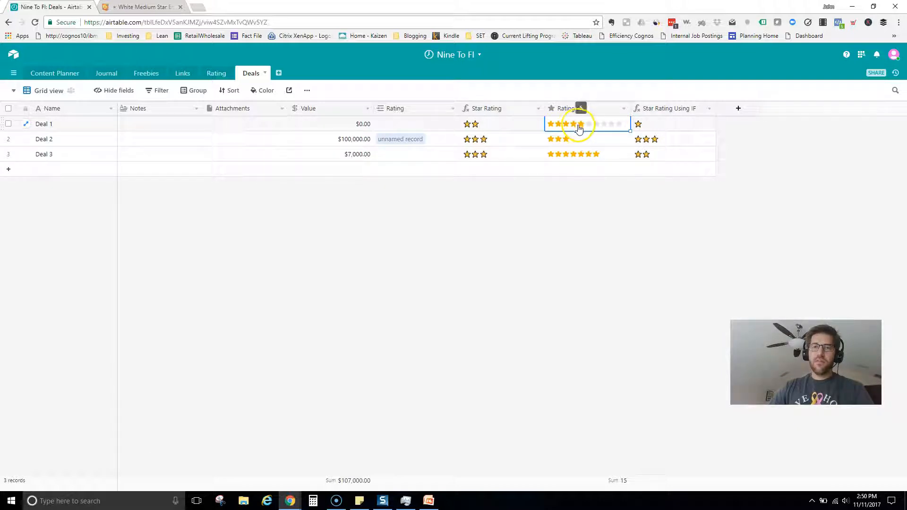
pyautogui.click(345, 139)
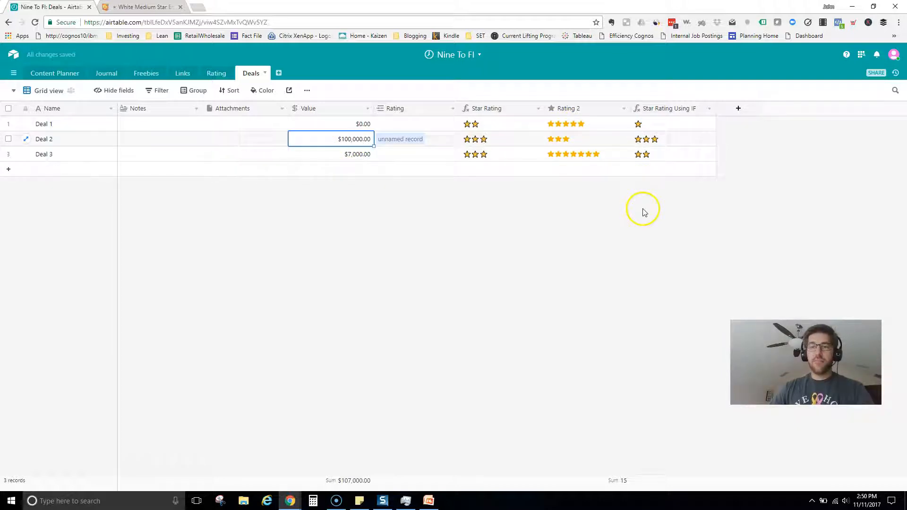
pyautogui.click(654, 207)
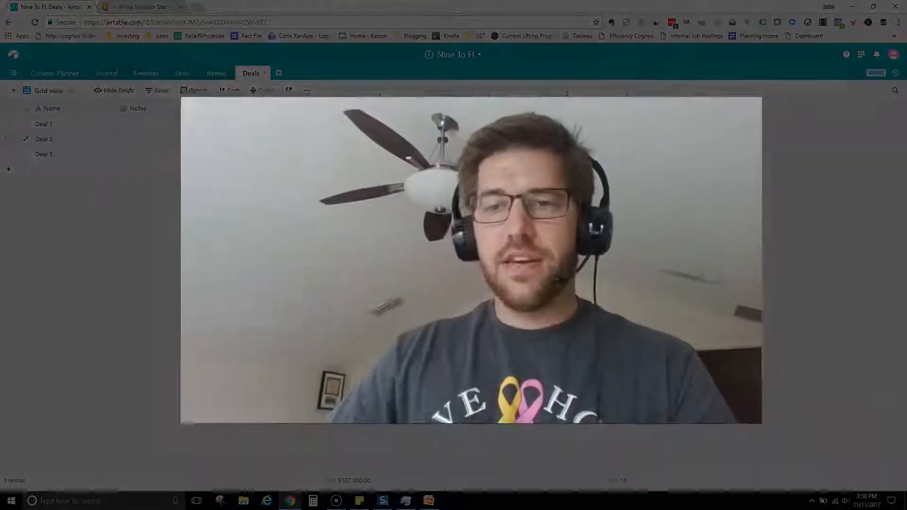